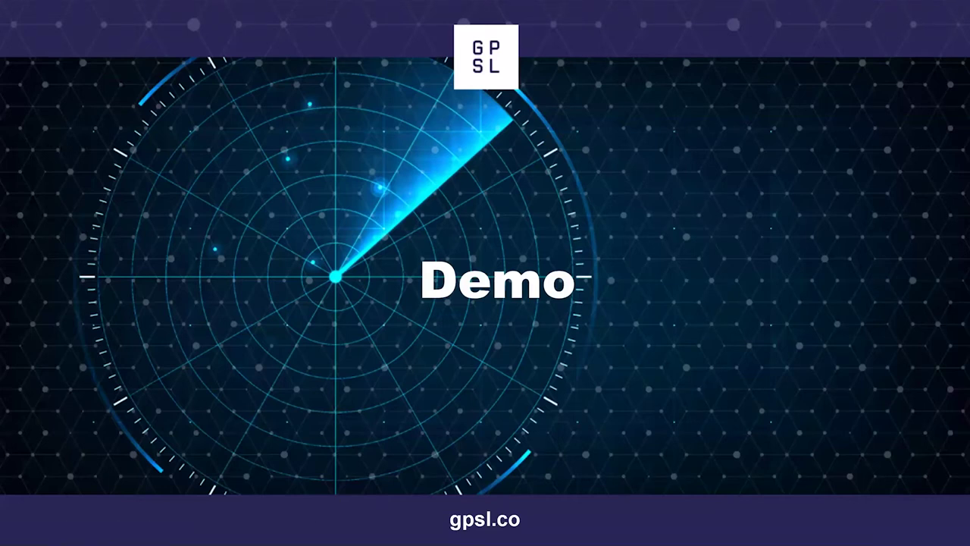
pyautogui.click(516, 468)
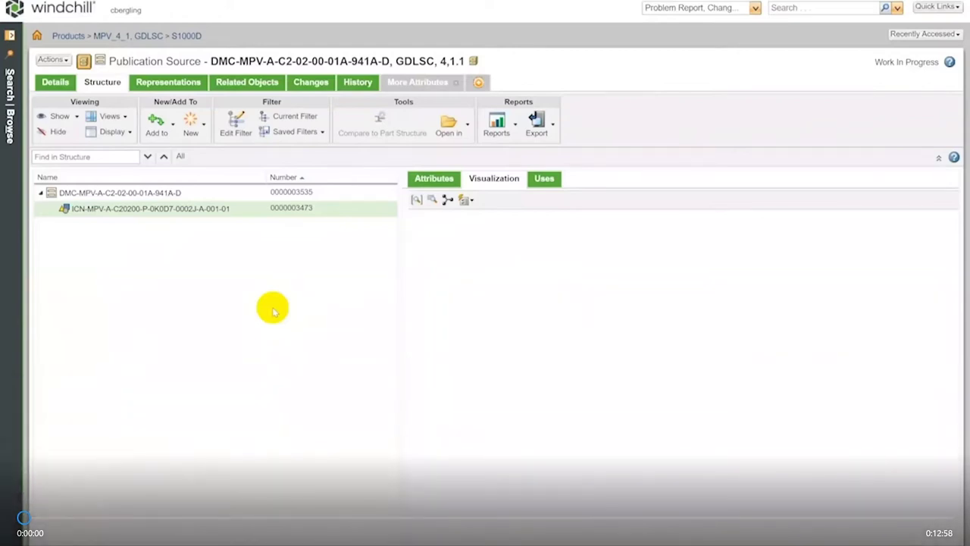
# Show the available actions for the illustration ICN-MPV-A-C20200-P-0K0D7-0002J-A-001-01 in the publication source's structure.
pyautogui.moveTo(457, 502)
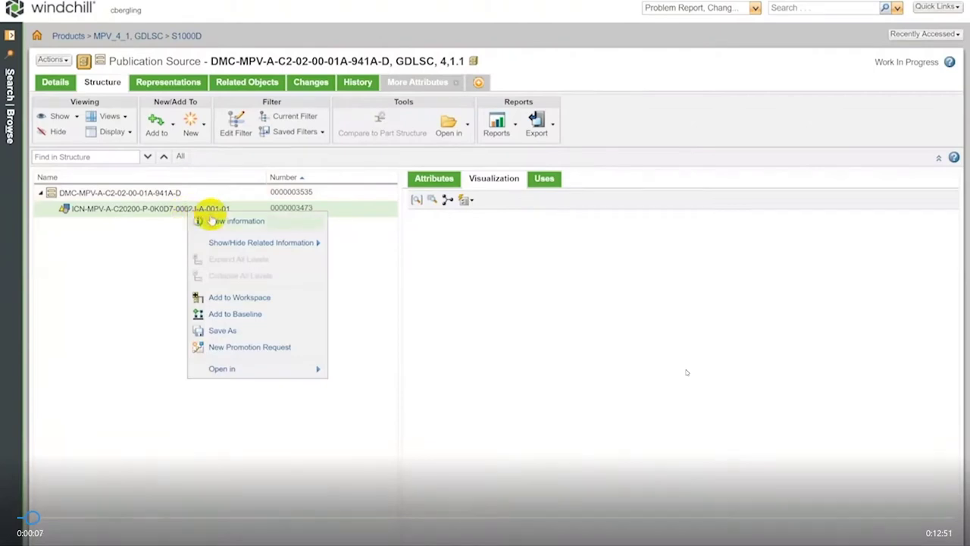
pyautogui.click(211, 218)
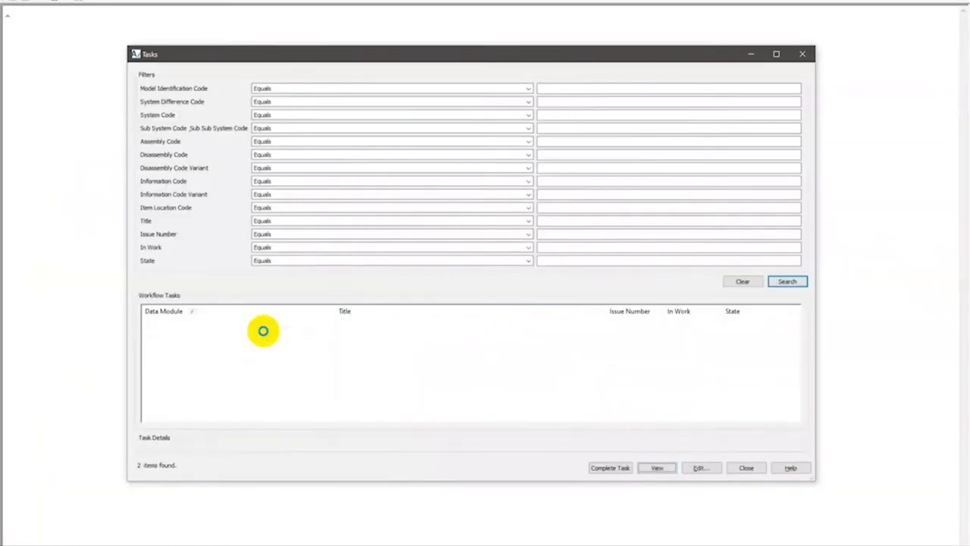
# View data module DMC-MPV-A-C2-02-00-01A-941A-D from the workflow tasks and examine its parts entries, applicability and illustration.
pyautogui.click(263, 333)
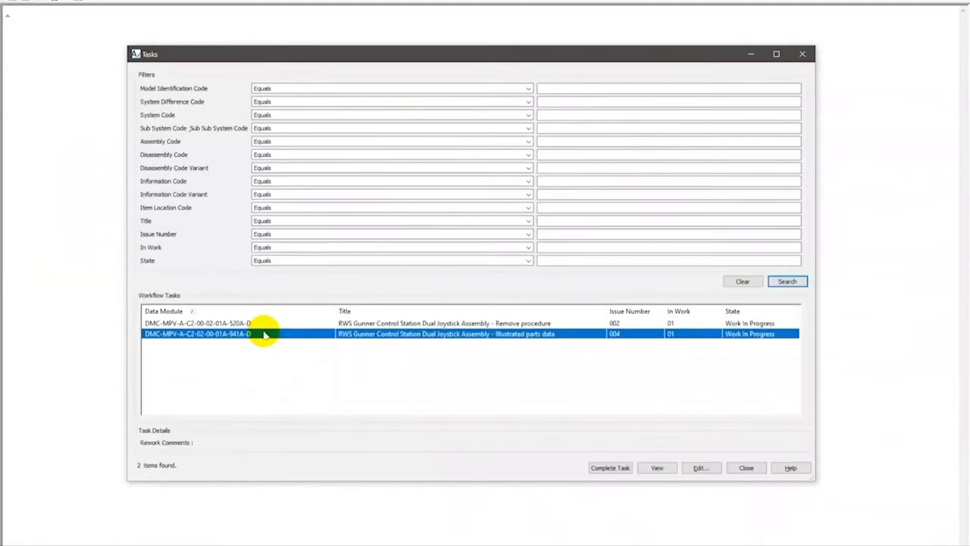
pyautogui.click(657, 467)
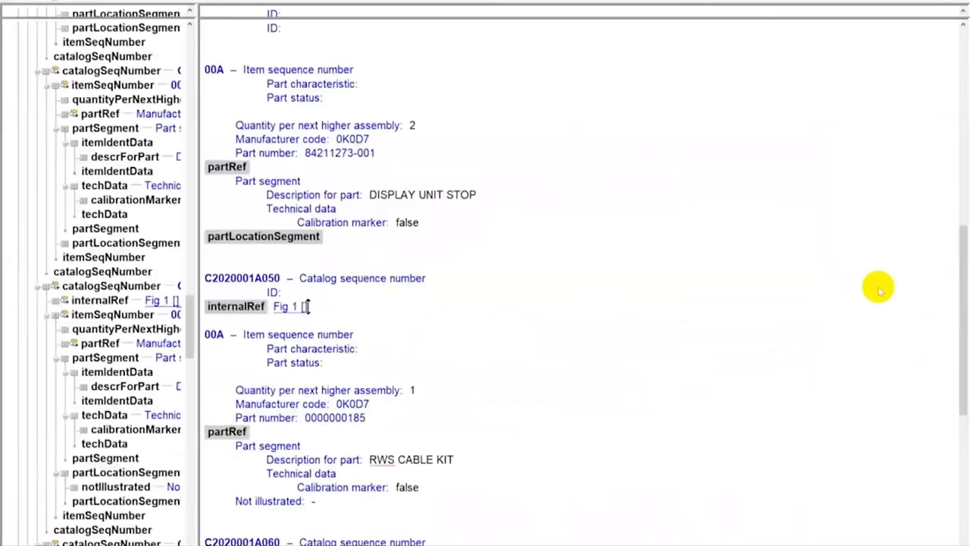
pyautogui.click(962, 47)
pyautogui.click(963, 47)
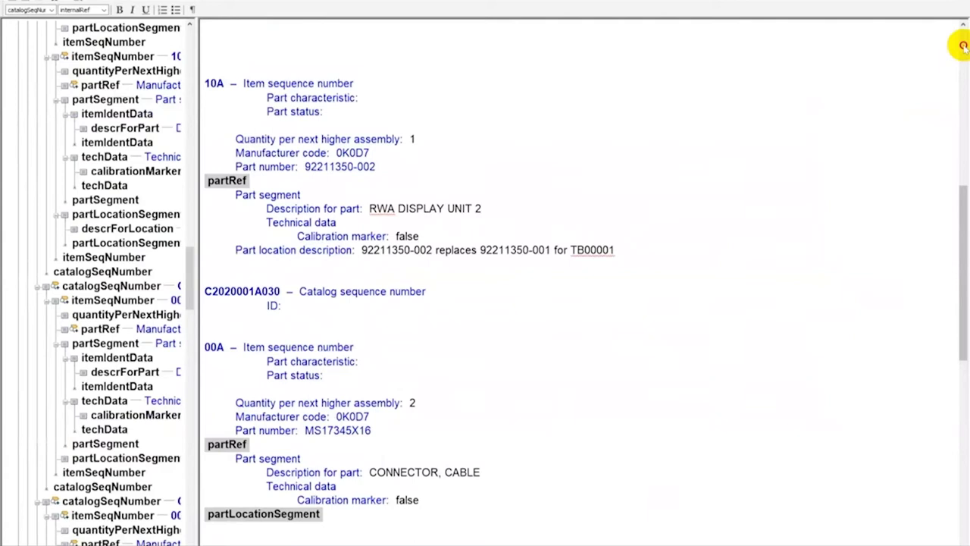
pyautogui.click(963, 47)
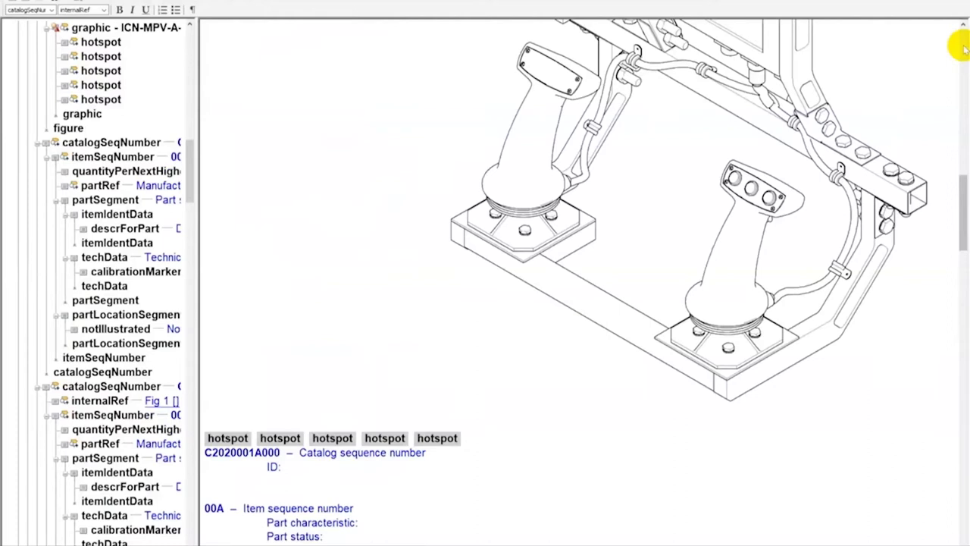
pyautogui.click(962, 48)
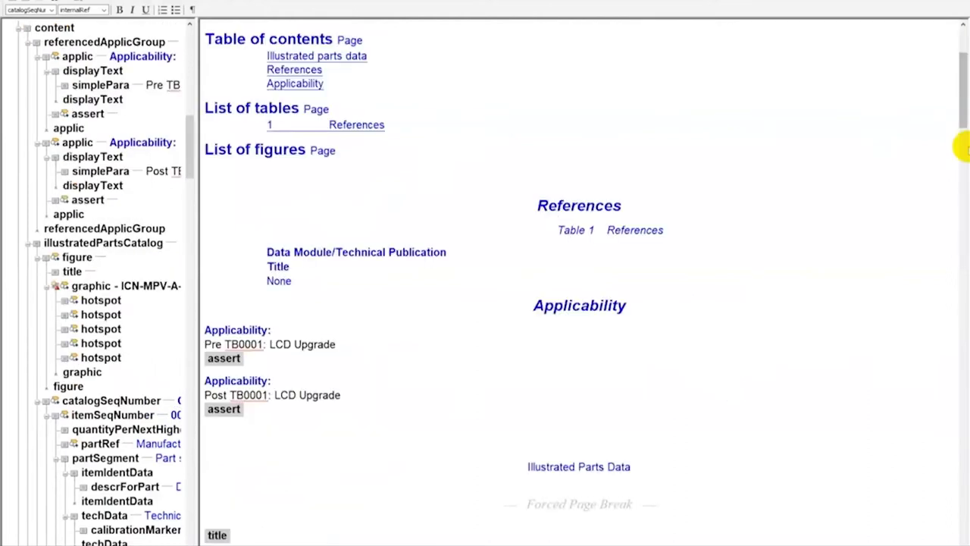
pyautogui.click(963, 157)
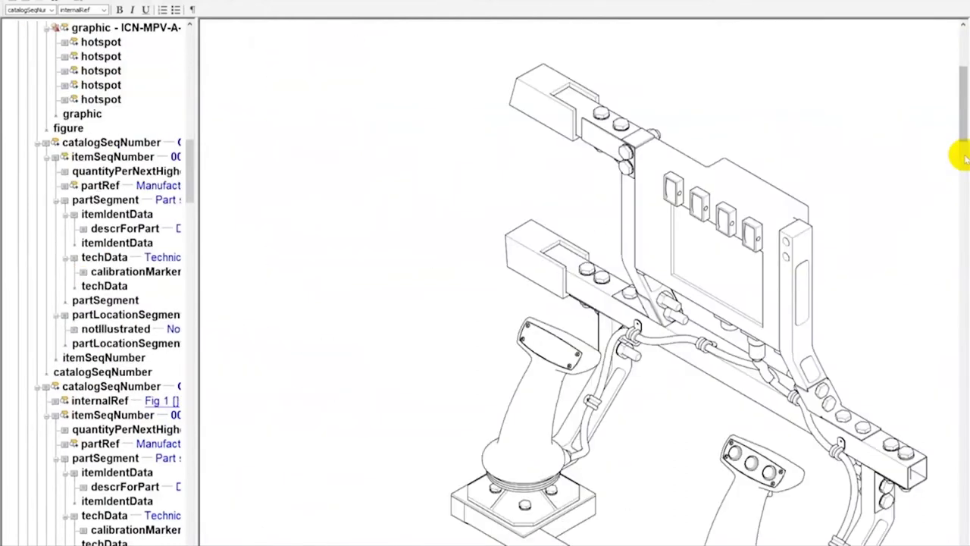
pyautogui.click(961, 457)
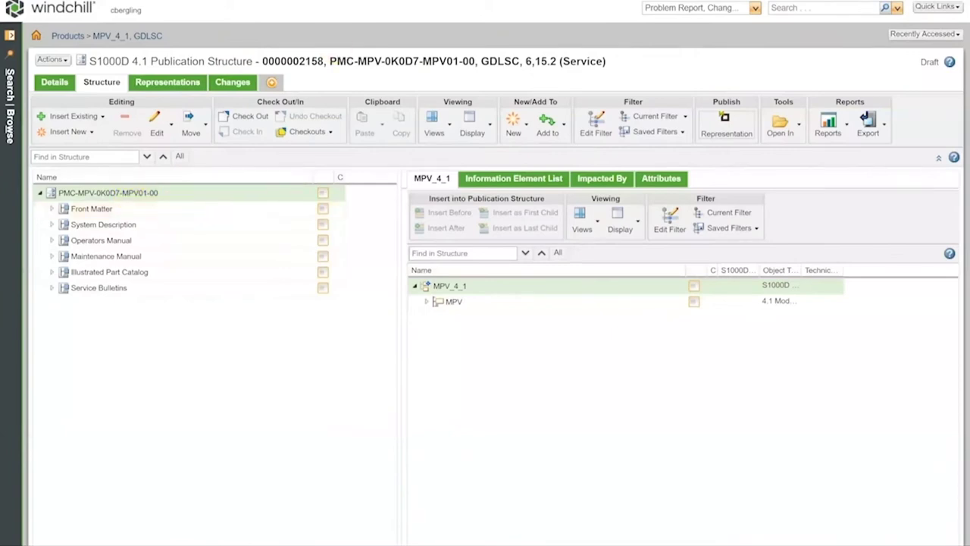
# Look through the information structure of MPV_4_1 and return to the publication structure PMC-MPV-0K0D7-MPV01-00.
pyautogui.click(12, 140)
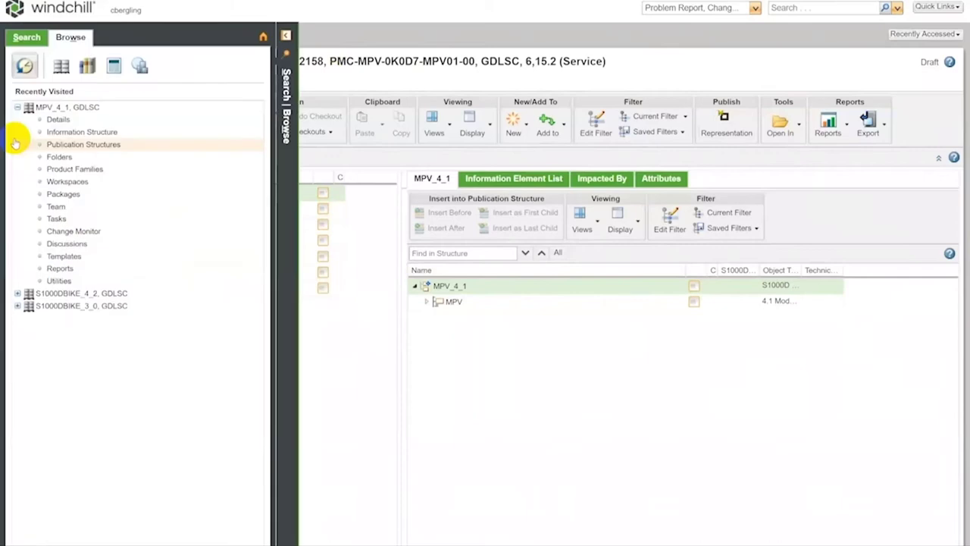
pyautogui.click(113, 131)
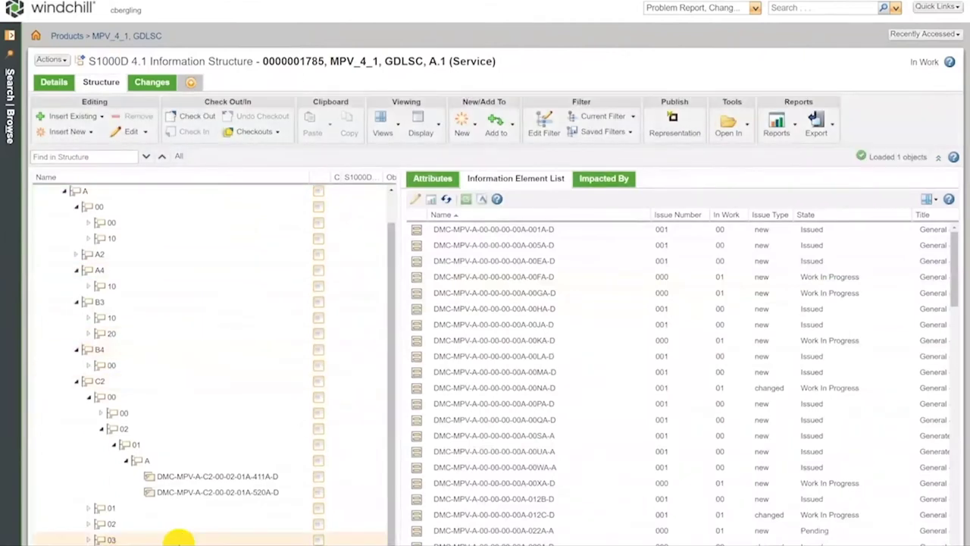
pyautogui.scroll(-1, 195, 541)
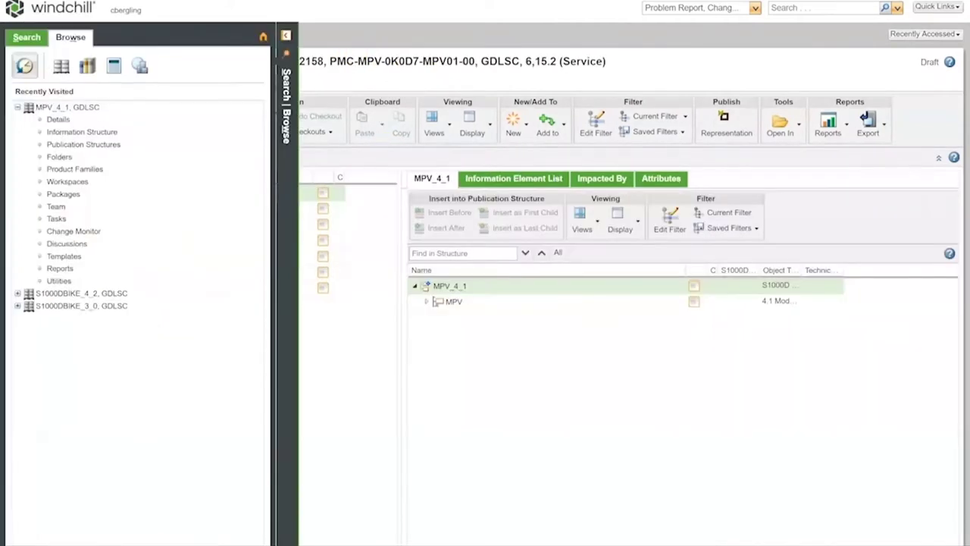
pyautogui.click(288, 249)
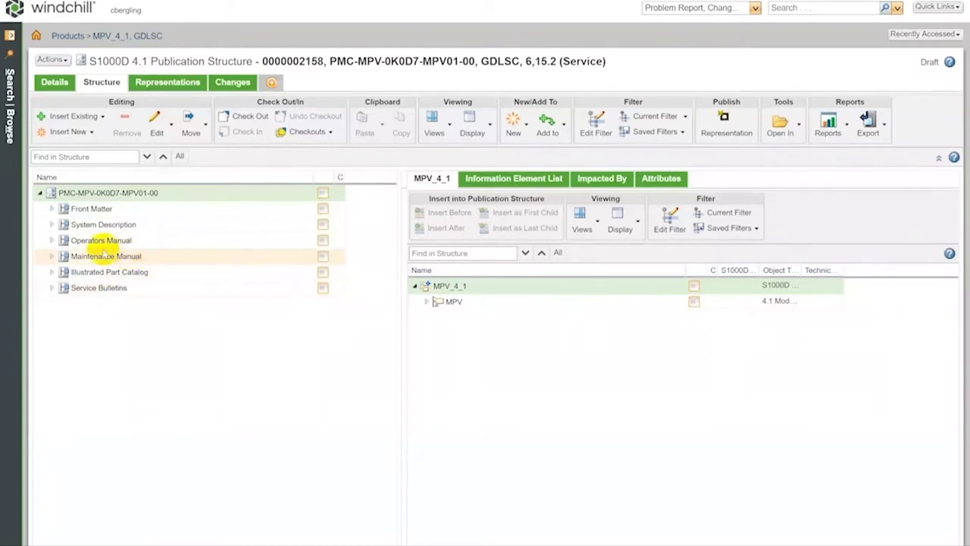
# Expand Operators Manual and Illustrated Part Catalog in the publication structure to view their data modules.
pyautogui.click(53, 241)
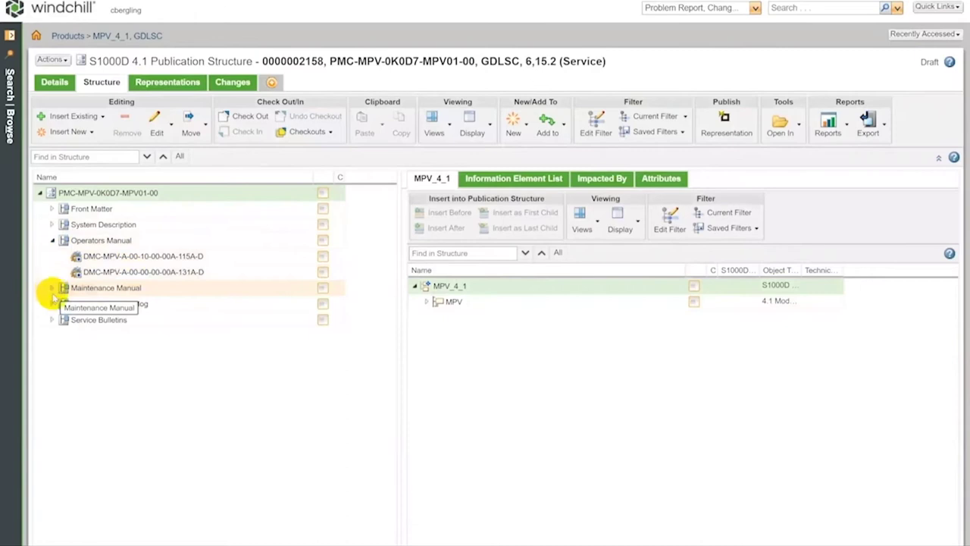
pyautogui.click(51, 303)
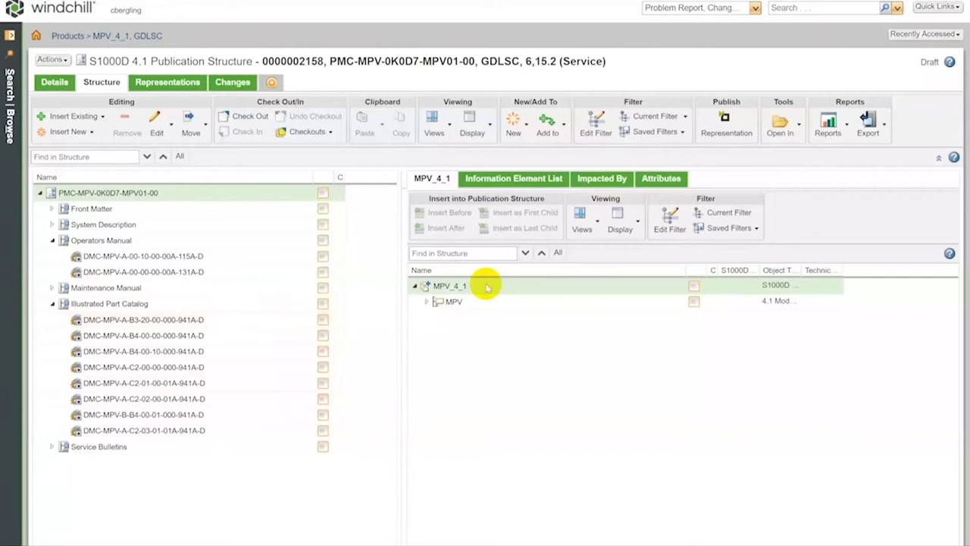
# Start publishing a representation of the publication structure and review the available publishing rules.
pyautogui.click(728, 125)
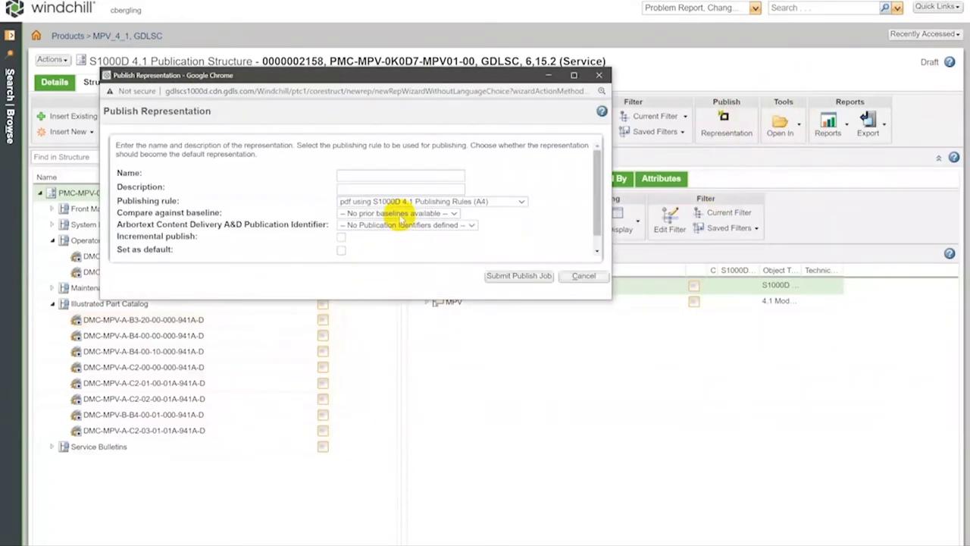
pyautogui.click(523, 202)
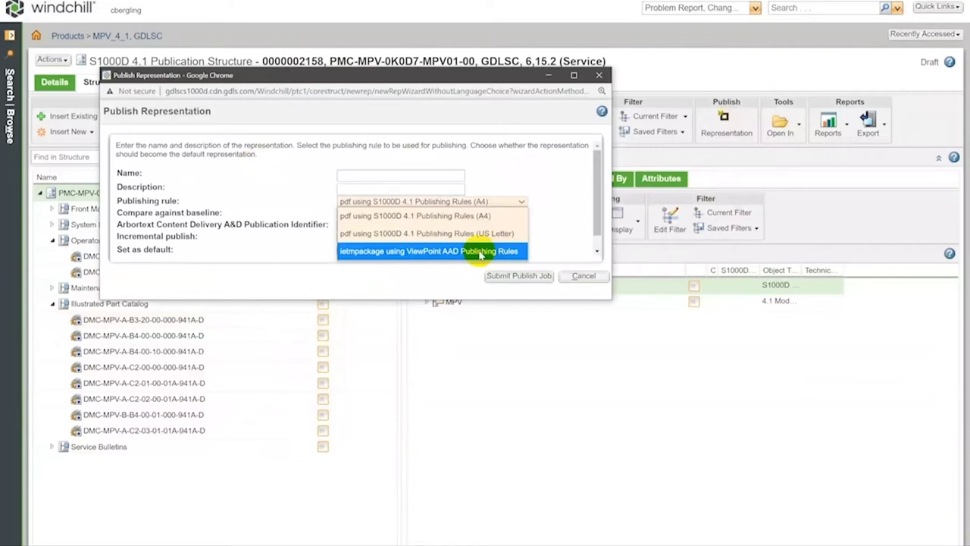
pyautogui.click(548, 223)
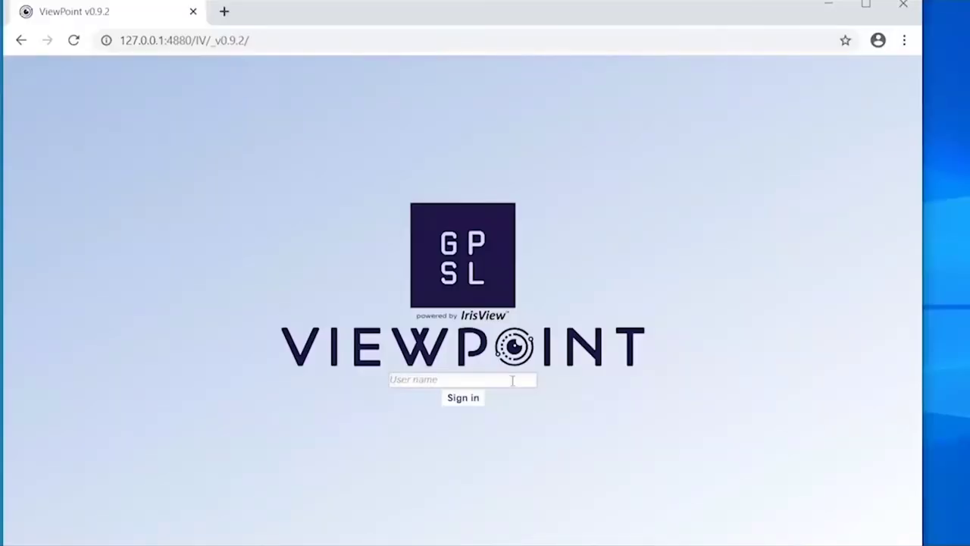
# Switch to ViewPoint in the browser and sign in with the user name "user".
pyautogui.click(512, 381)
pyautogui.write('user')
pyautogui.click(449, 400)
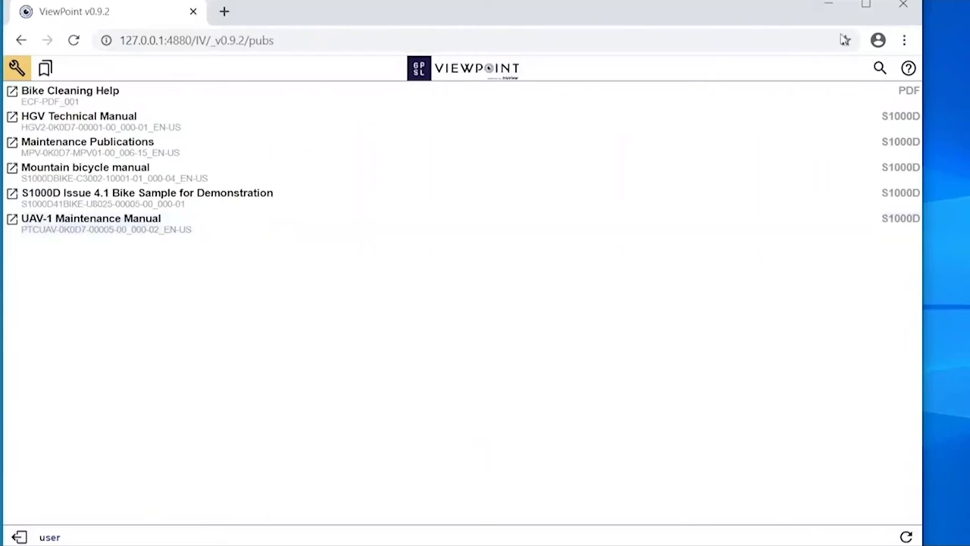
# Open the search across all publications and review the match and scope options of its advanced mode, returning to the simple search.
pyautogui.click(880, 70)
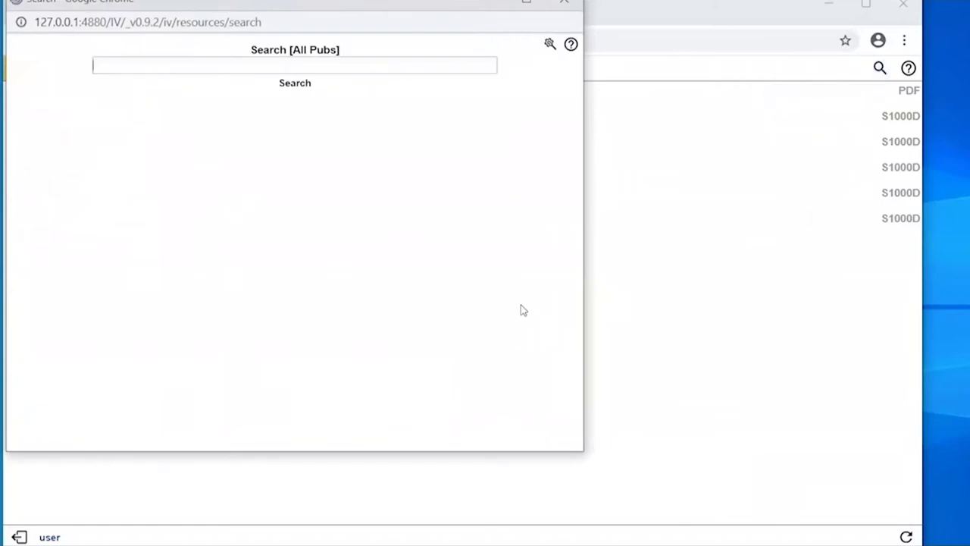
pyautogui.click(549, 47)
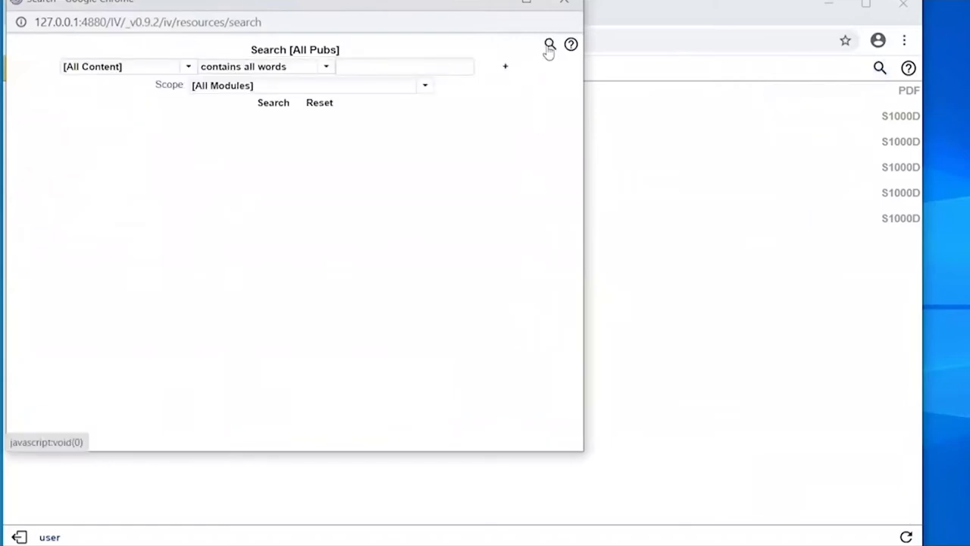
pyautogui.click(326, 68)
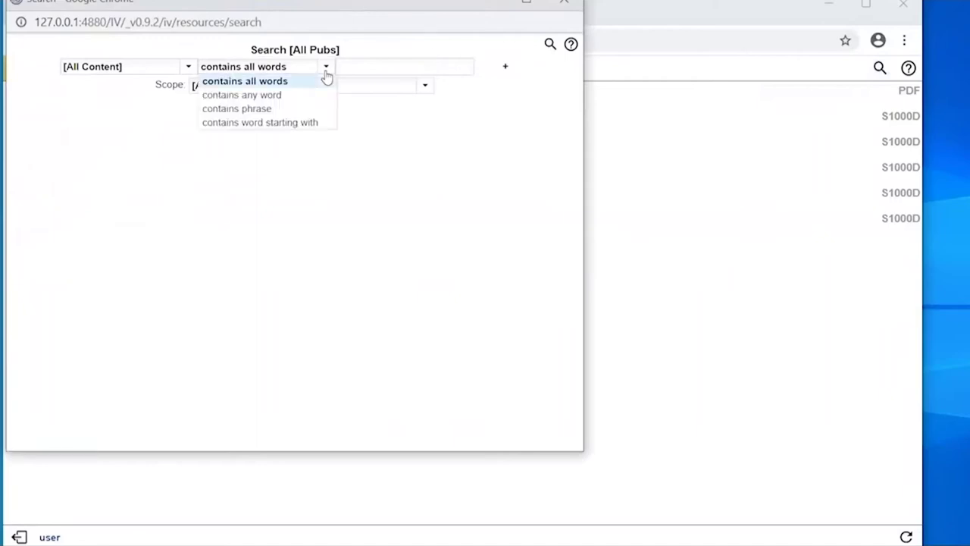
pyautogui.click(326, 70)
pyautogui.click(427, 85)
pyautogui.click(429, 86)
pyautogui.click(550, 44)
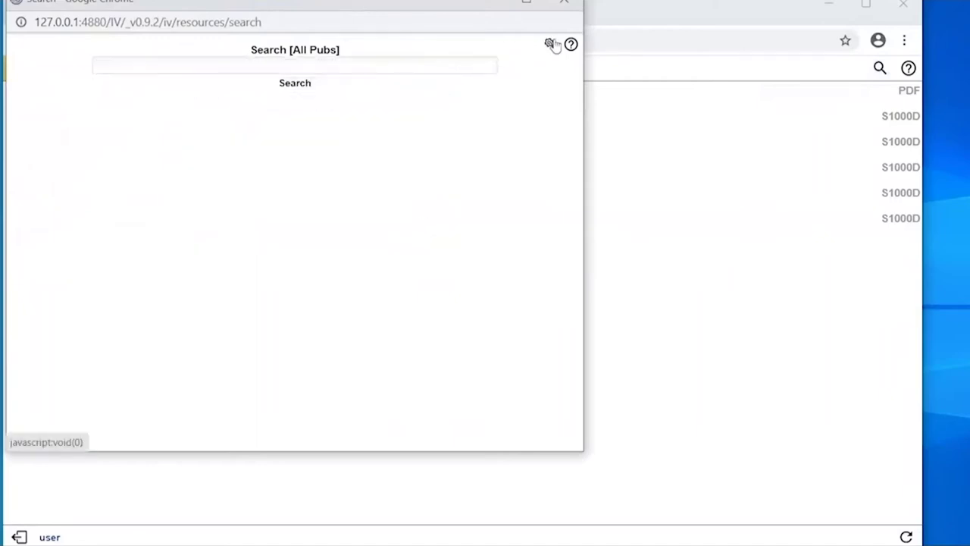
# Search all publications for "wheel".
pyautogui.click(388, 65)
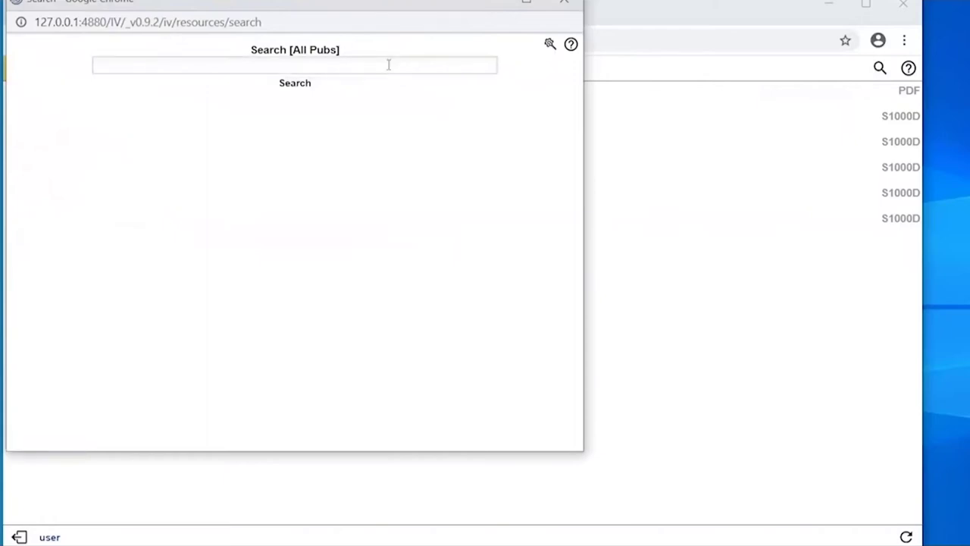
pyautogui.write('wheel')
pyautogui.click(305, 87)
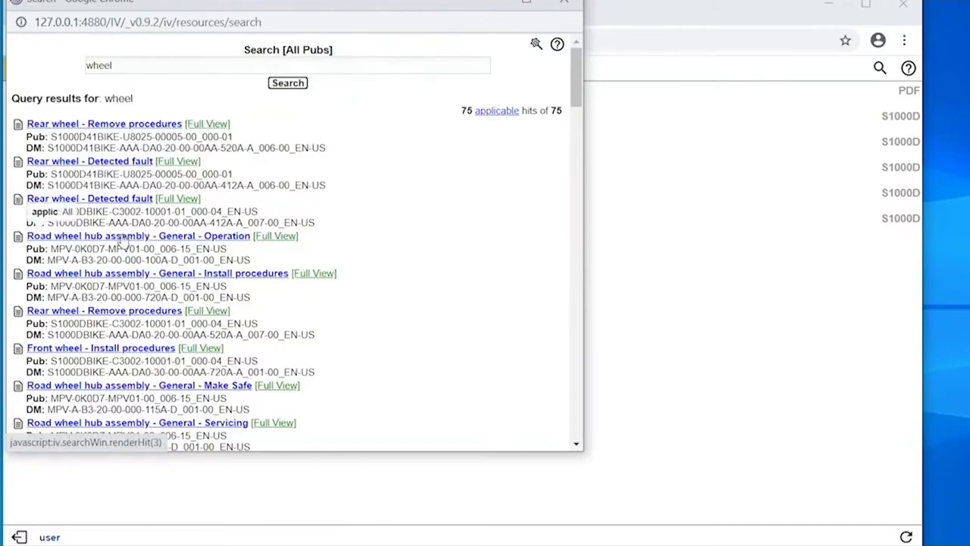
# View the search hit "Rear wheel - Remove procedures" from the S1000D41BIKE publication, and close it and the search.
pyautogui.click(275, 241)
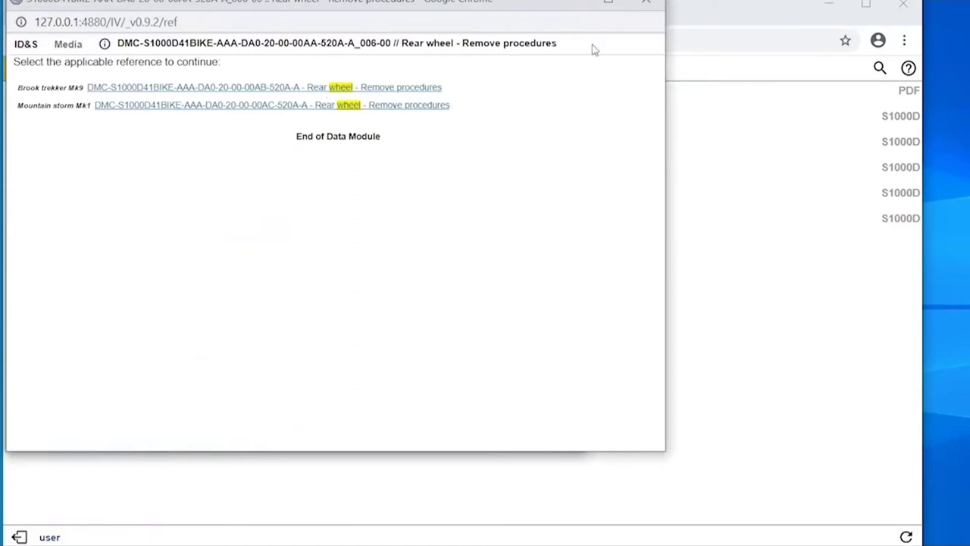
pyautogui.click(659, 4)
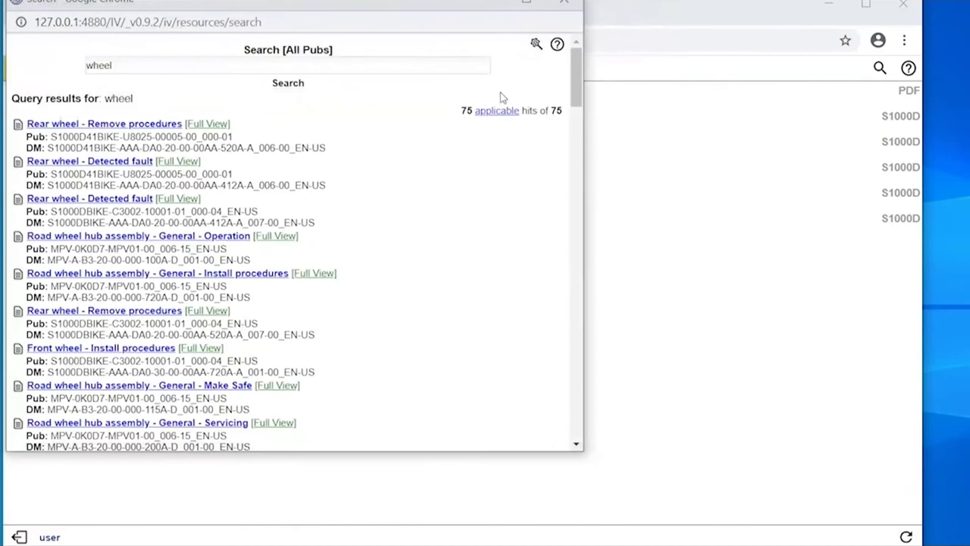
pyautogui.click(563, 3)
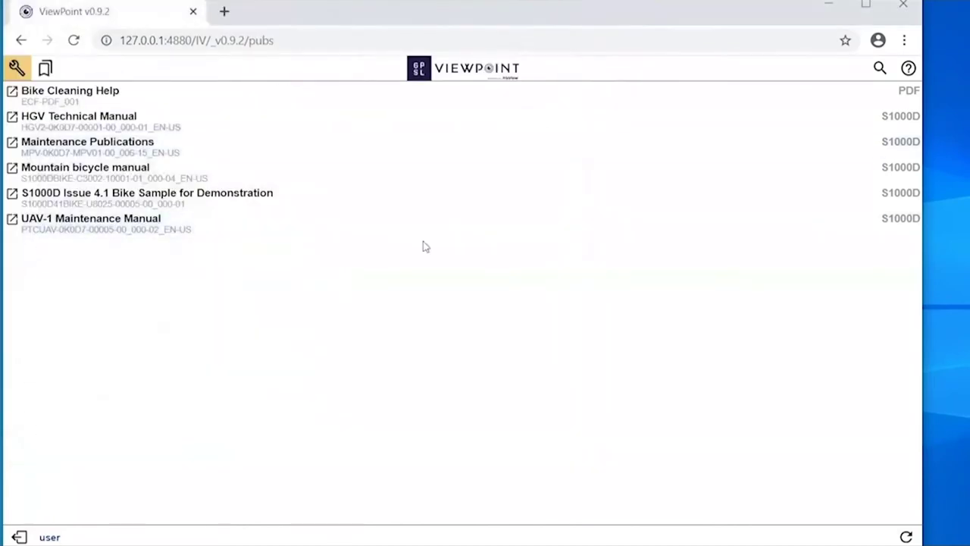
# Look through the saved bookmarks in the Bookmark Manager and close it.
pyautogui.click(46, 70)
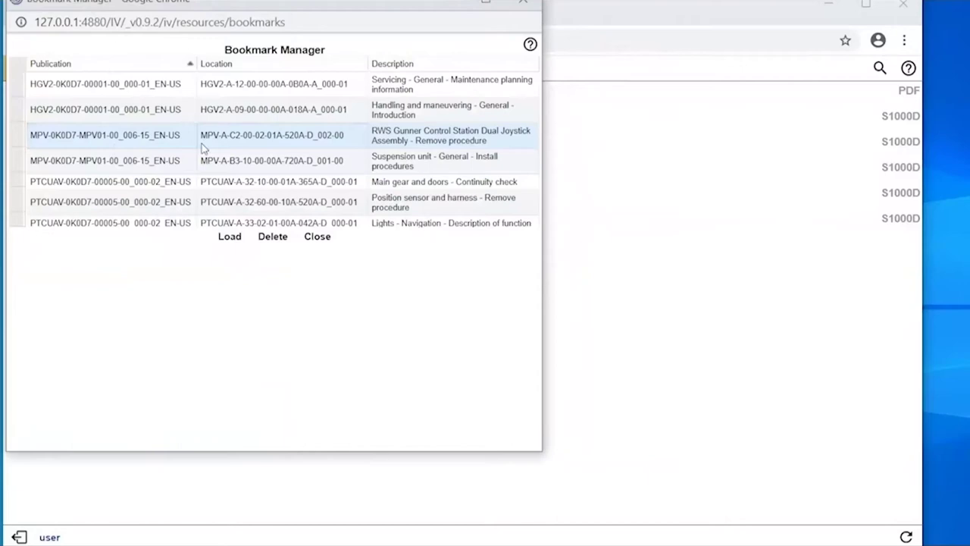
pyautogui.click(318, 237)
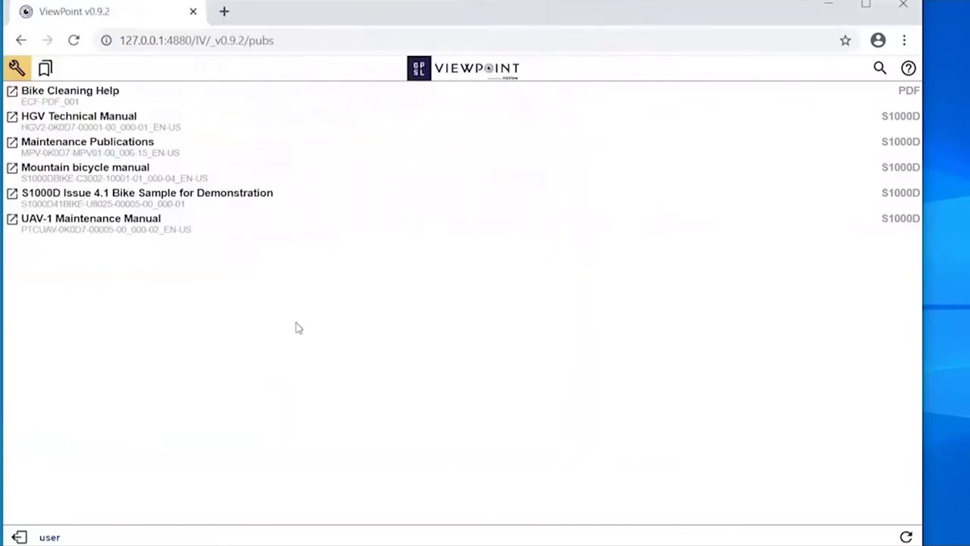
# Open Maintenance Publications and browse its contents as System Drilldown and as Illustrated Parts.
pyautogui.click(105, 155)
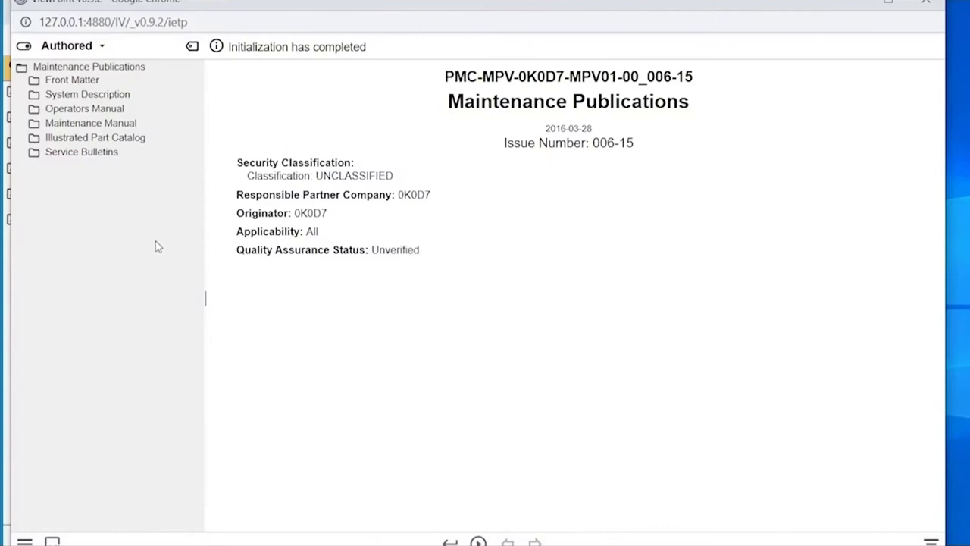
pyautogui.click(97, 48)
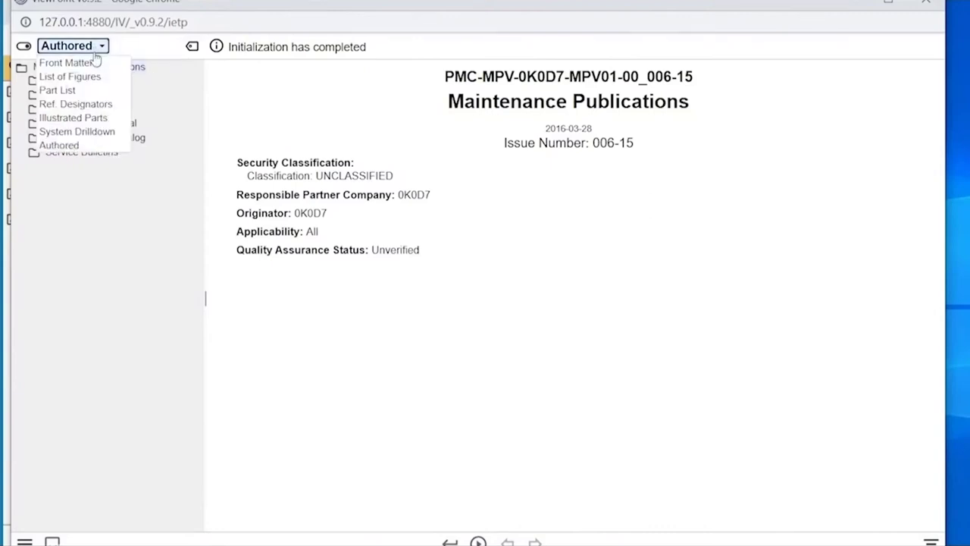
pyautogui.click(93, 132)
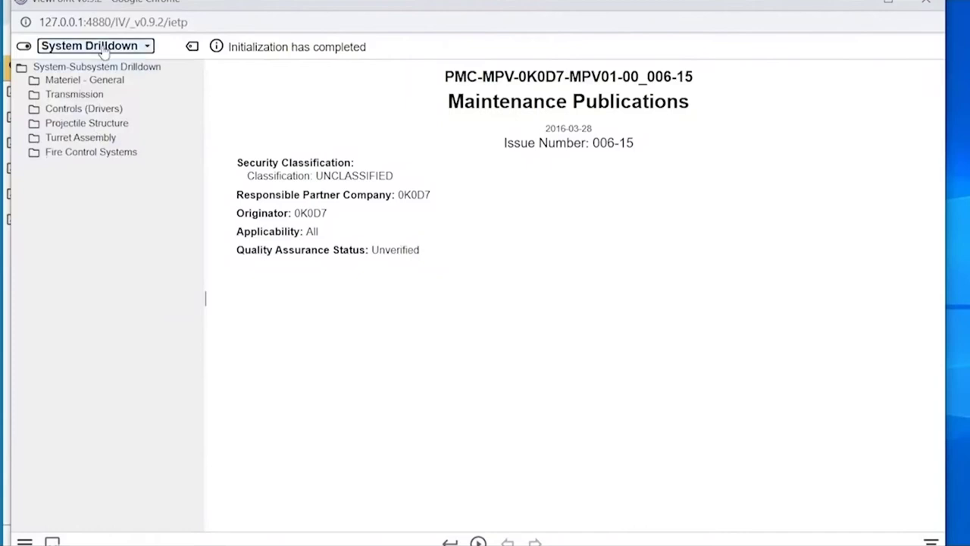
pyautogui.click(109, 46)
pyautogui.click(99, 119)
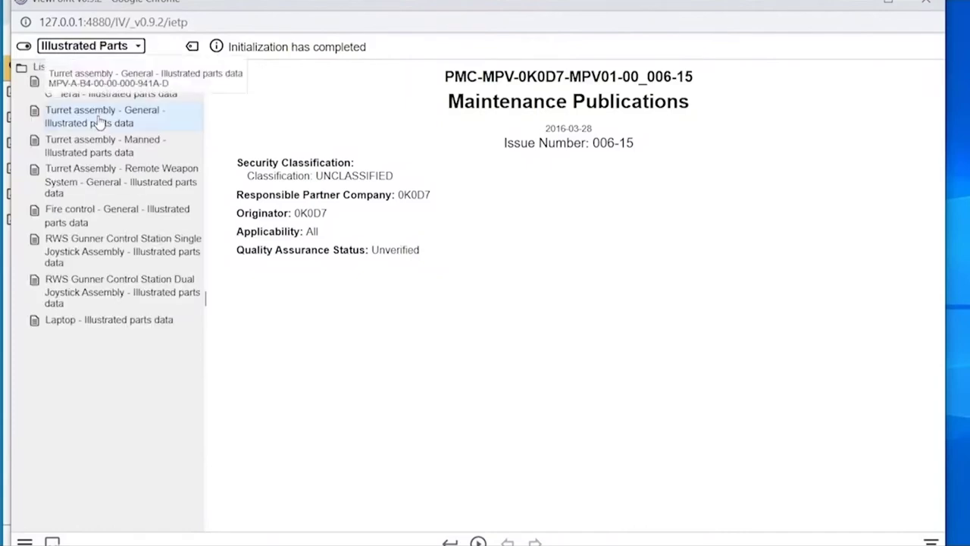
# Switch the contents to the Authored view and expand Maintenance Manual with its Turret / Fire Control and Fault Isolation sections.
pyautogui.click(112, 45)
pyautogui.click(87, 146)
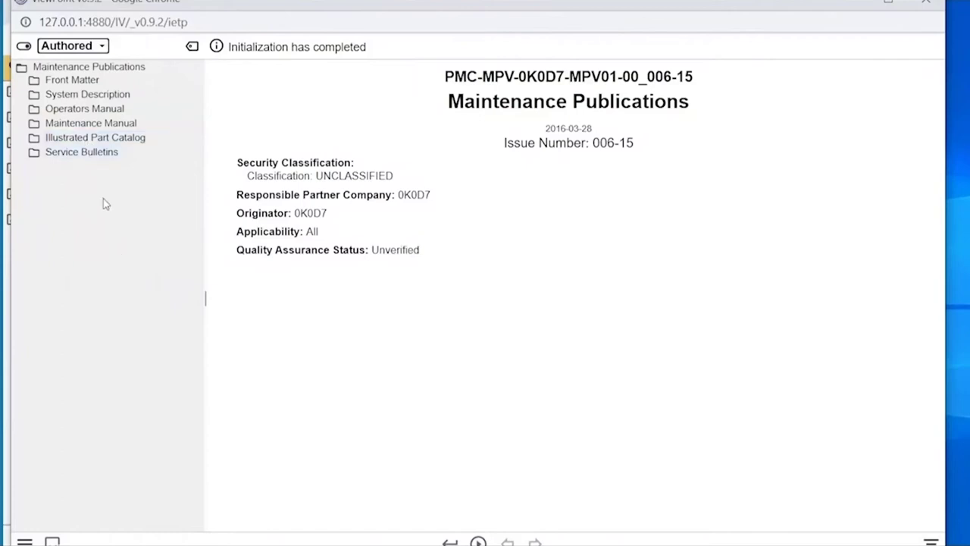
pyautogui.click(91, 125)
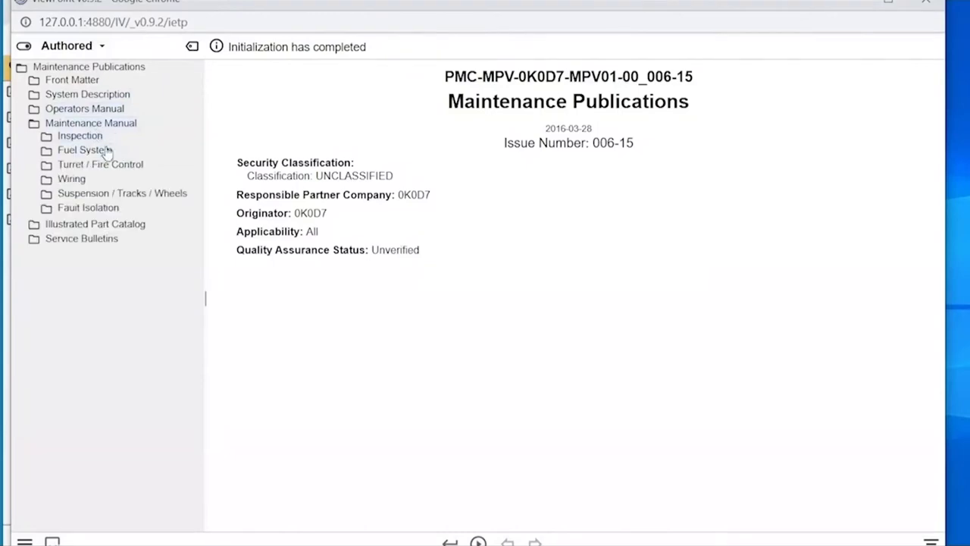
pyautogui.click(108, 166)
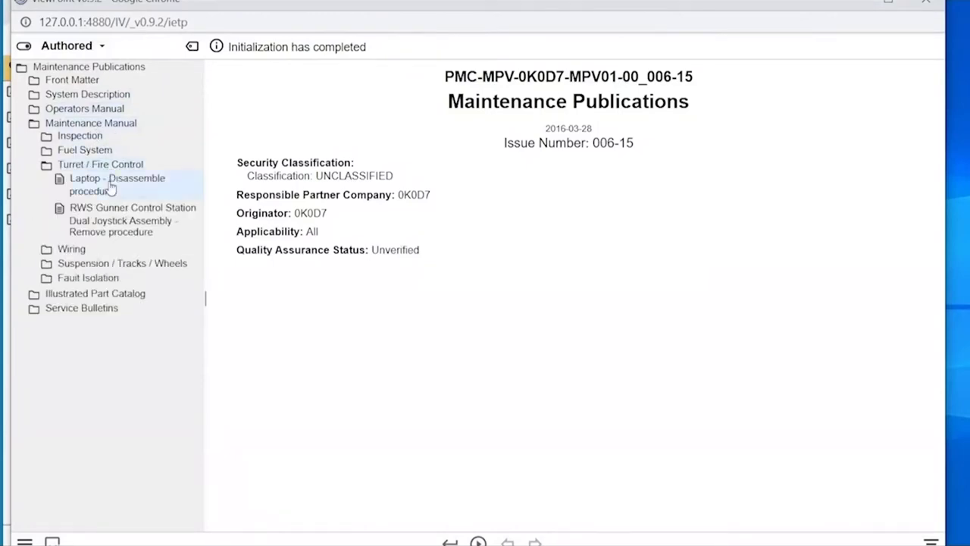
pyautogui.click(88, 277)
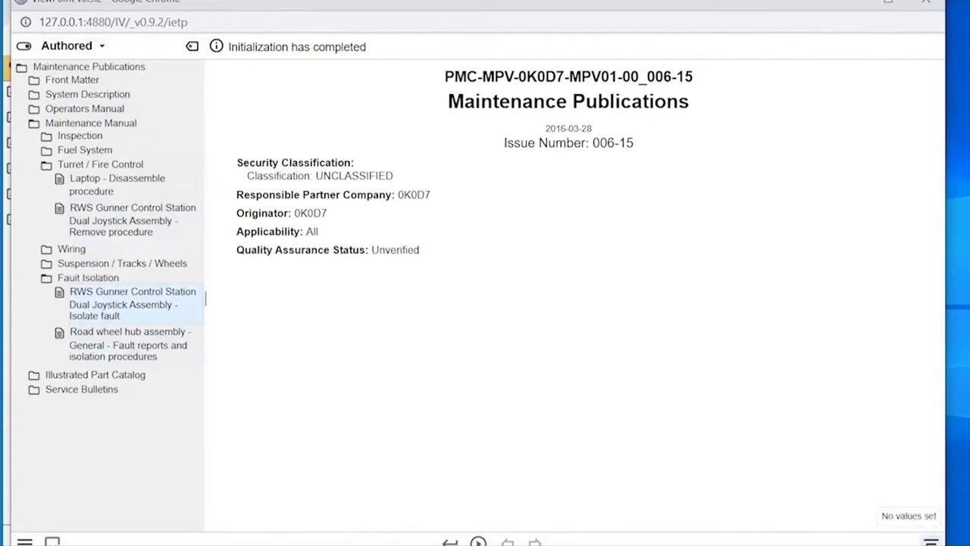
# Filter the publication's applicability by setting Gunner Station to Single Grip.
pyautogui.click(931, 542)
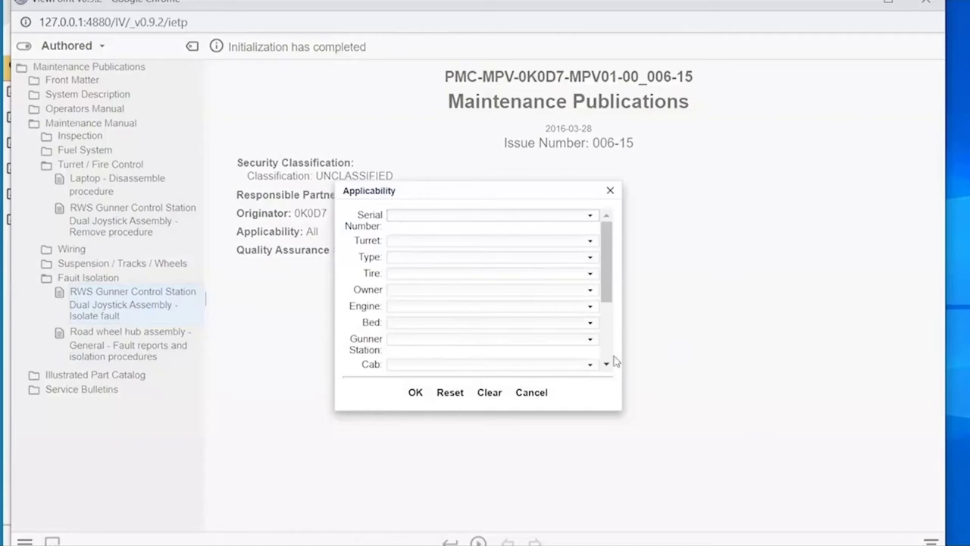
pyautogui.click(591, 343)
pyautogui.click(591, 345)
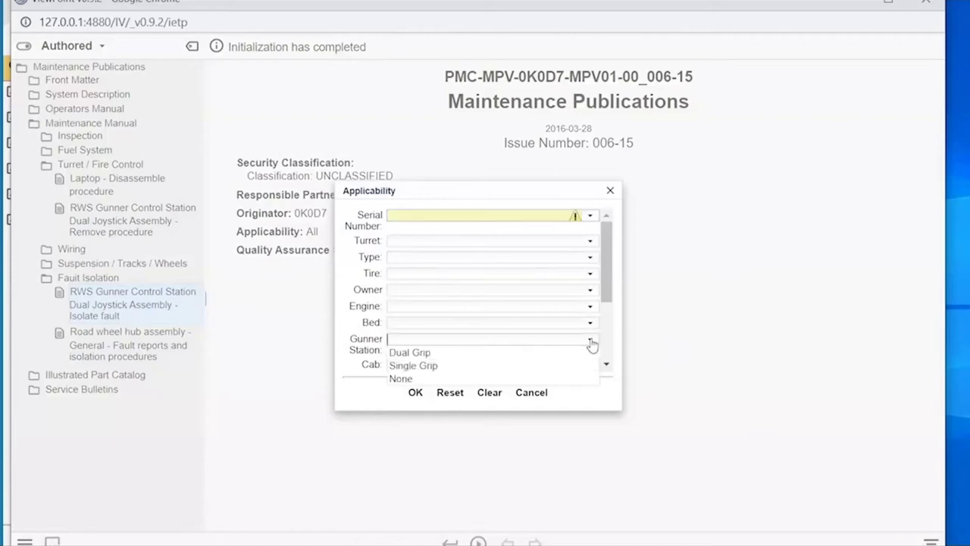
pyautogui.click(544, 367)
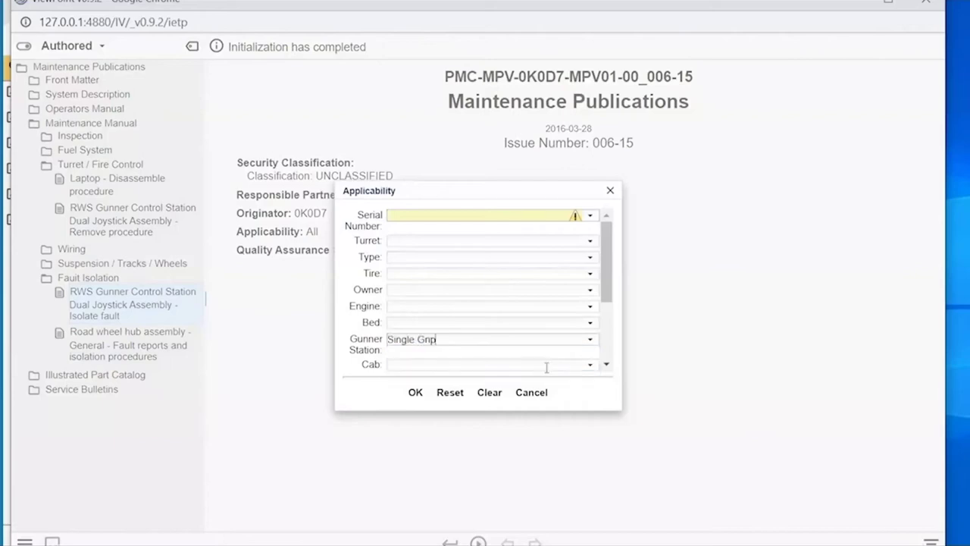
pyautogui.click(414, 393)
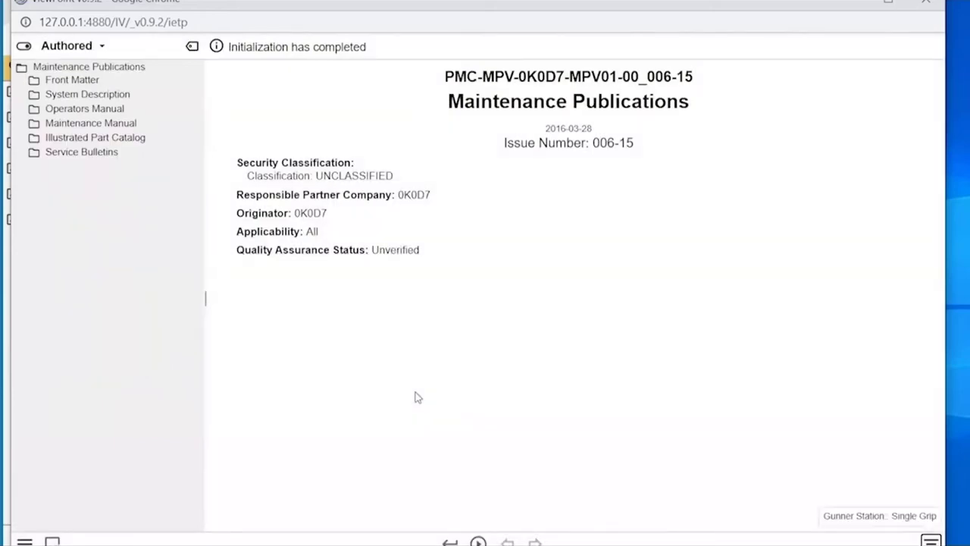
# Check which modules the filtered Maintenance Manual lists under Turret / Fire Control and Fault Isolation.
pyautogui.click(119, 127)
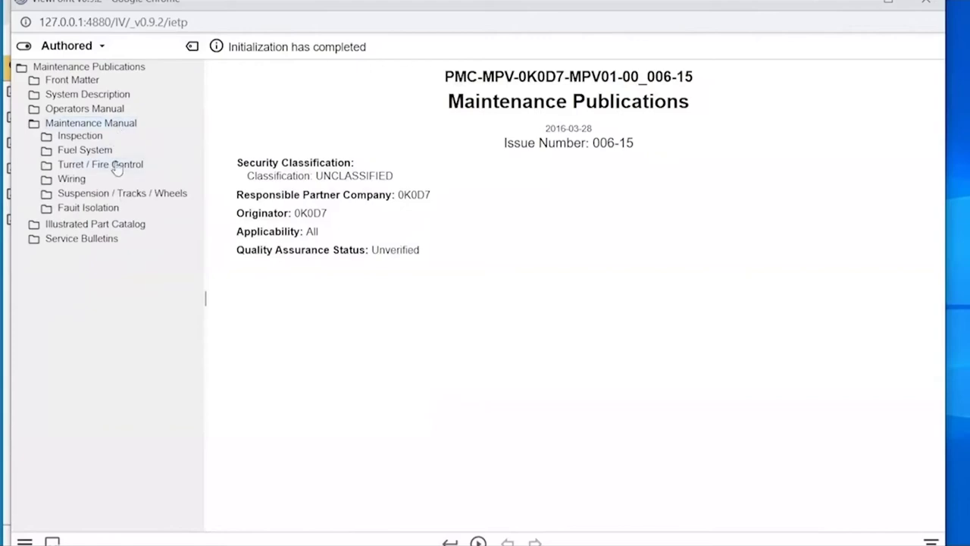
pyautogui.click(115, 166)
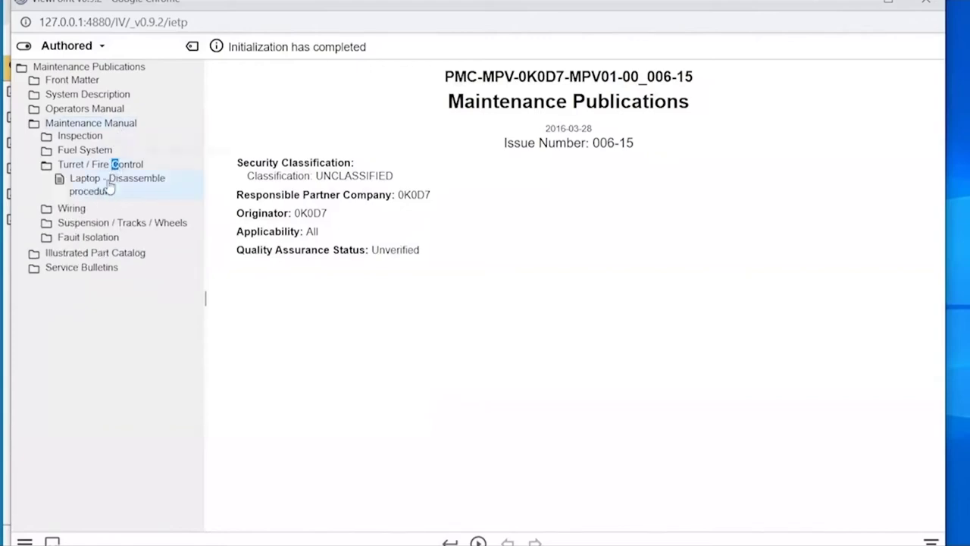
pyautogui.click(111, 237)
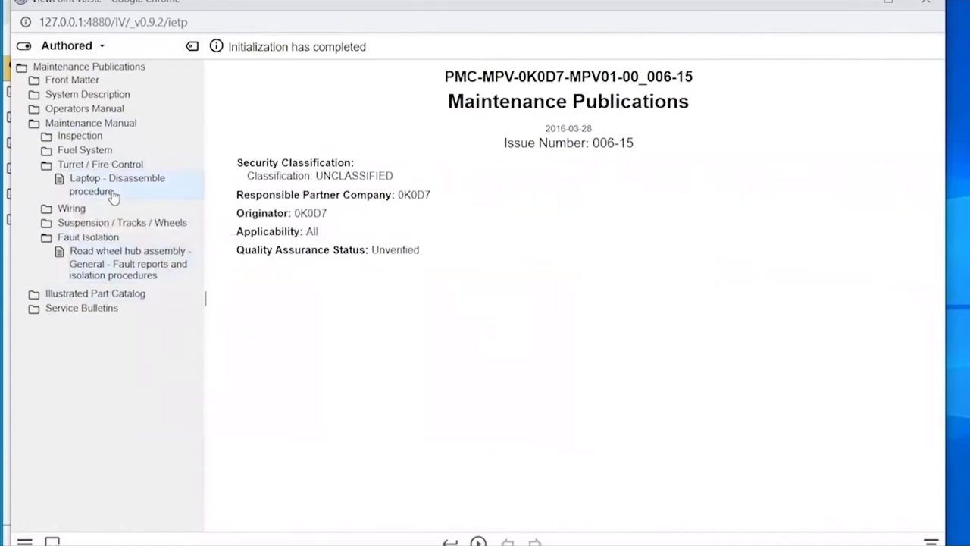
# Change the applicability filter's Gunner Station to Dual Grip and apply it.
pyautogui.click(931, 541)
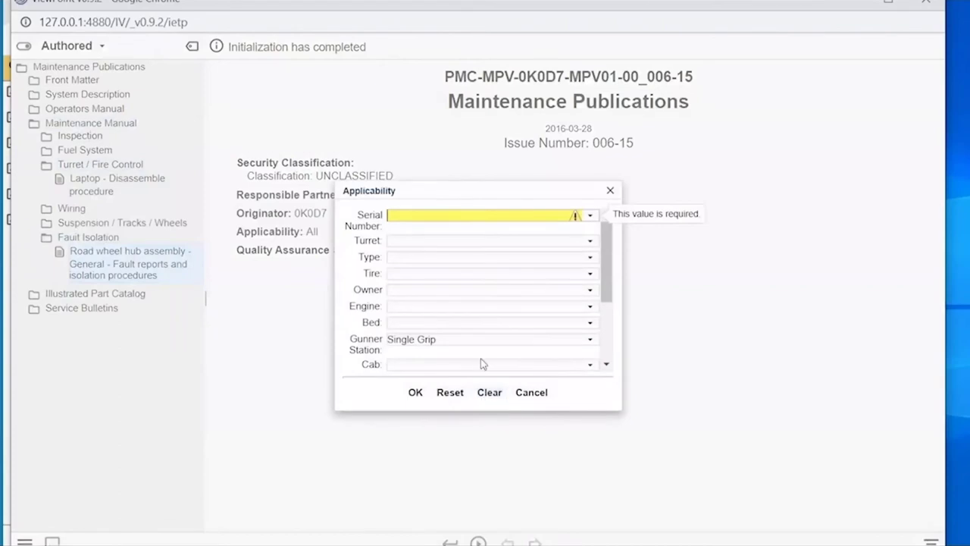
pyautogui.click(476, 339)
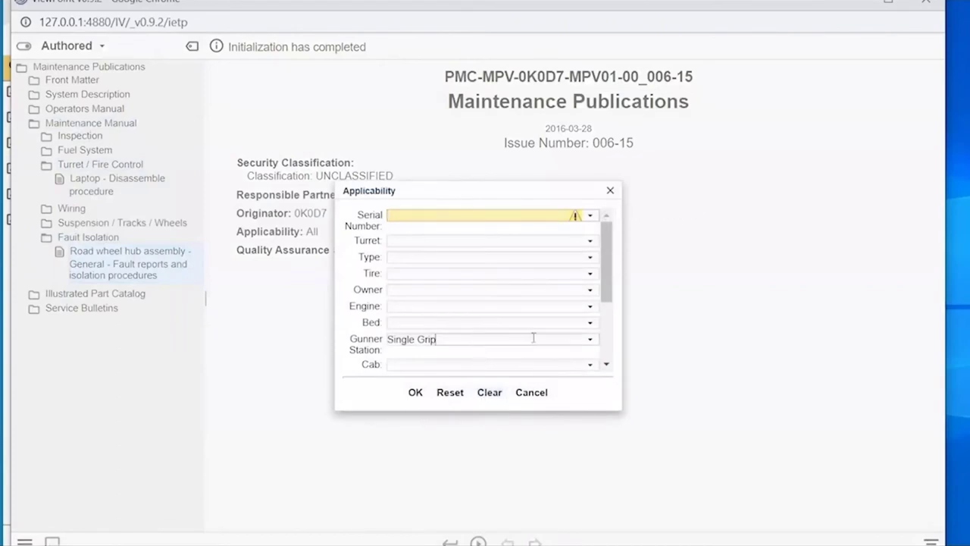
pyautogui.click(590, 339)
pyautogui.click(526, 351)
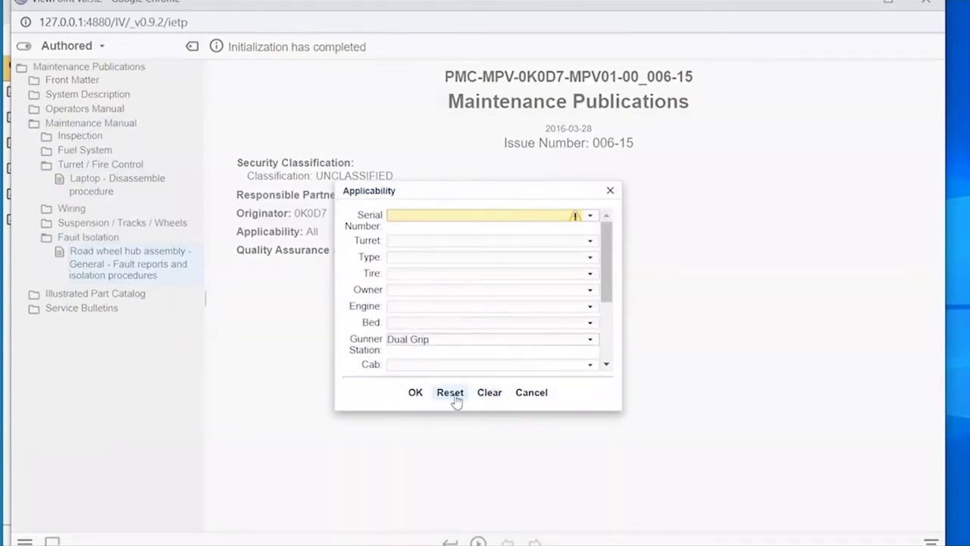
pyautogui.click(423, 395)
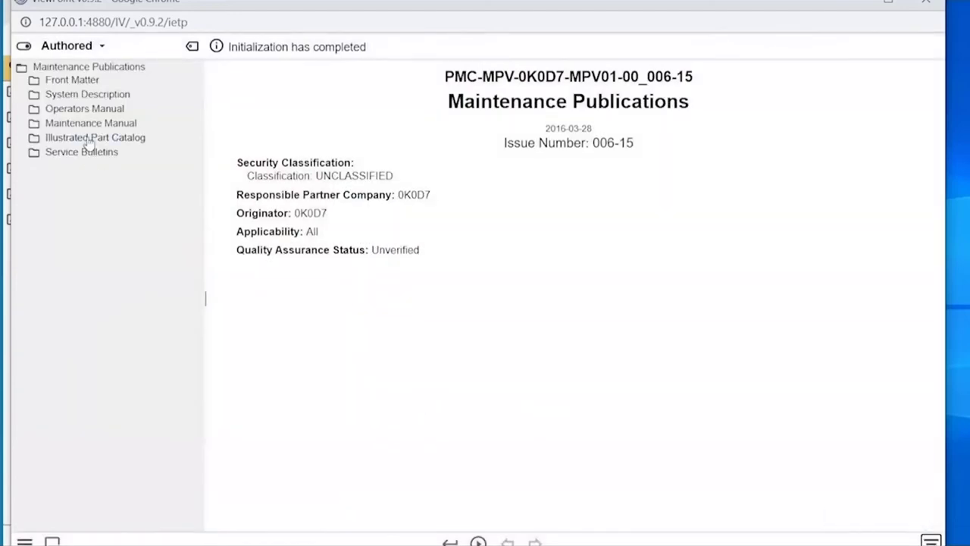
# Expand the Maintenance Manual's Turret / Fire Control and Fault Isolation sections and open the RWS Gunner Control Station Dual Joystick Assembly remove procedure.
pyautogui.click(91, 123)
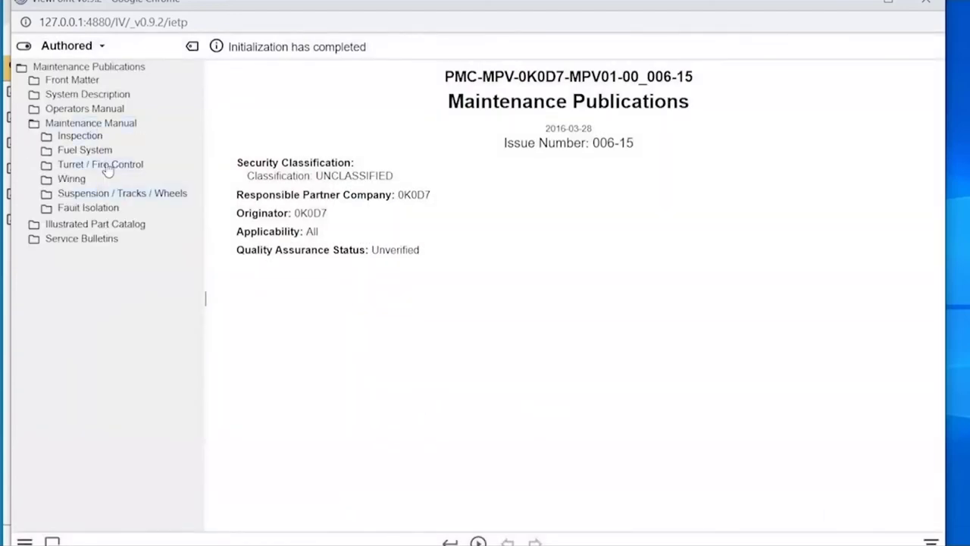
pyautogui.click(107, 167)
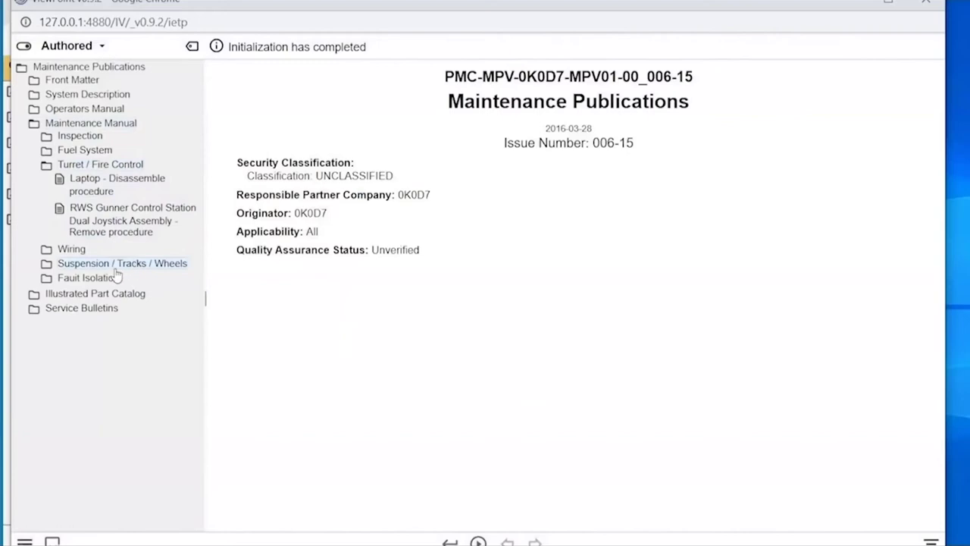
pyautogui.click(114, 279)
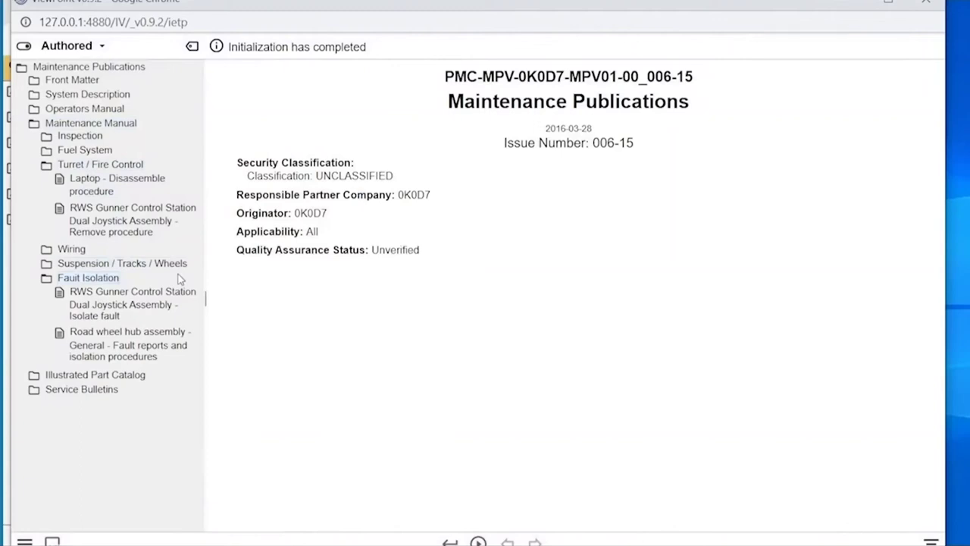
pyautogui.click(110, 221)
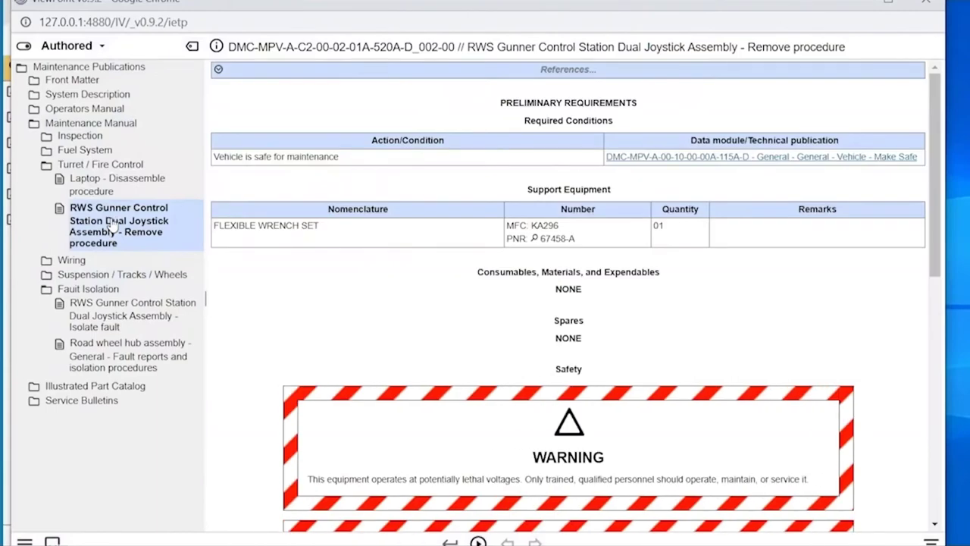
# Expand the procedure's References table, view the linked General - Vehicle - Make Safe data module and close it.
pyautogui.click(218, 70)
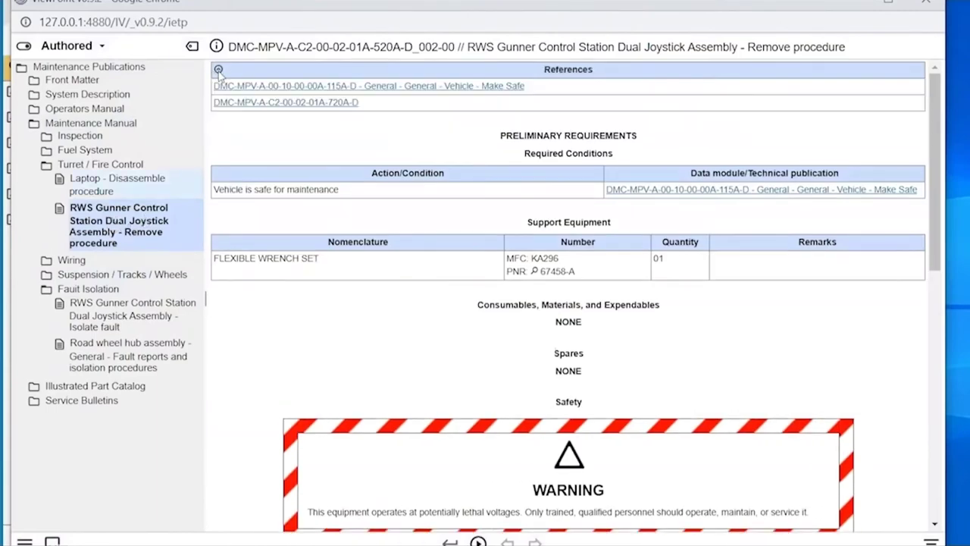
pyautogui.click(342, 89)
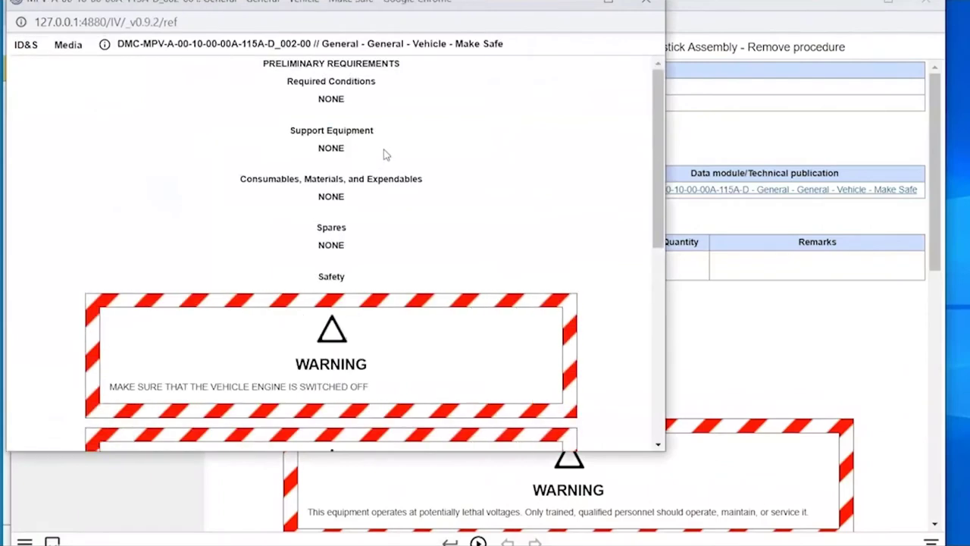
pyautogui.click(646, 2)
# Search the publication for the flexible wrench set's part number 67458-A from the Support Equipment table, and close the search results.
pyautogui.scroll(-1, 400, 125)
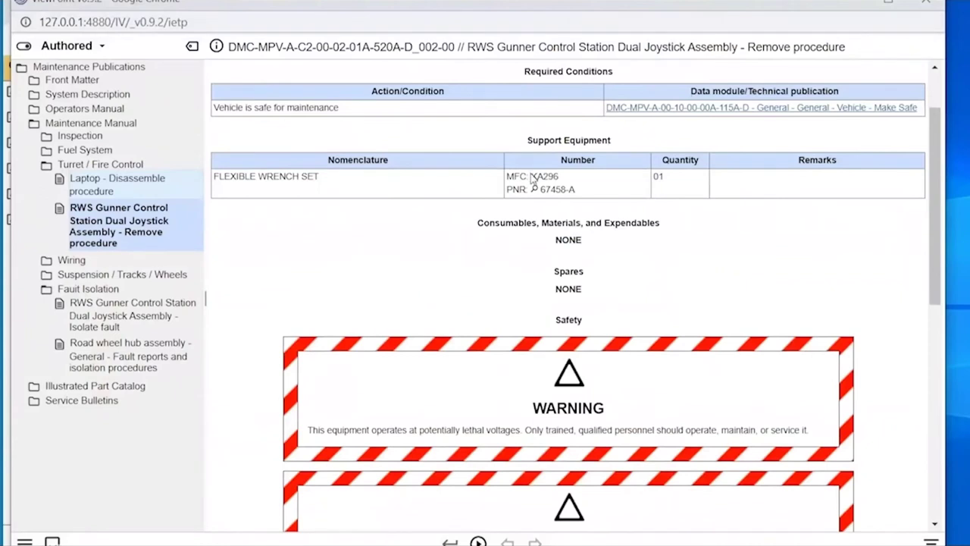
pyautogui.moveTo(575, 190); pyautogui.dragTo(534, 190)
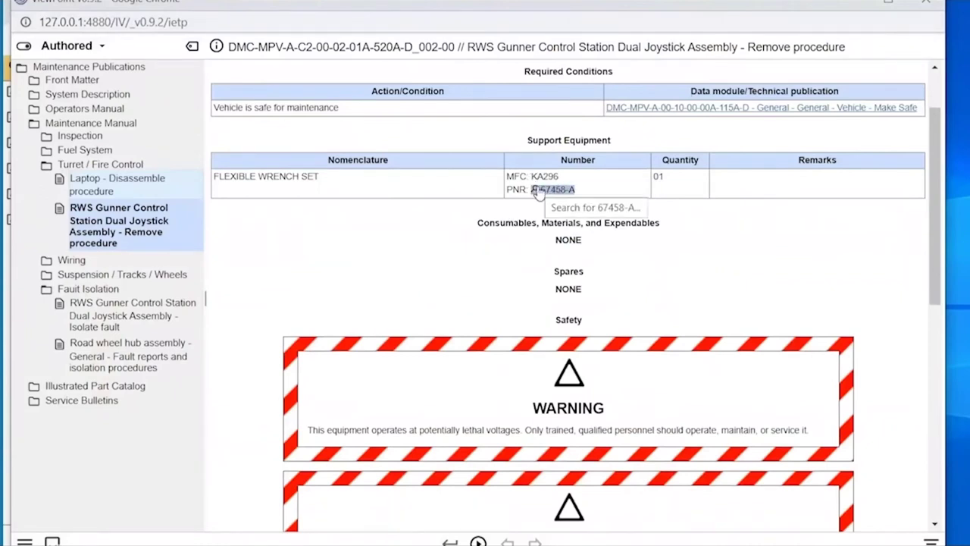
pyautogui.click(538, 193)
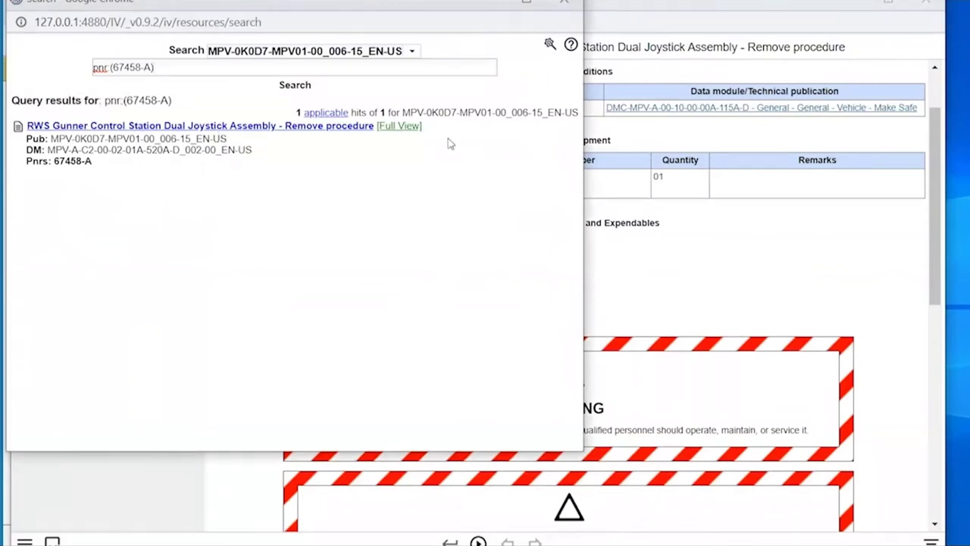
pyautogui.click(572, 4)
# Read through the warnings and removal steps, preview the wrench reference in step 4 and follow it to the Support Equipment entry.
pyautogui.scroll(-2, 572, 231)
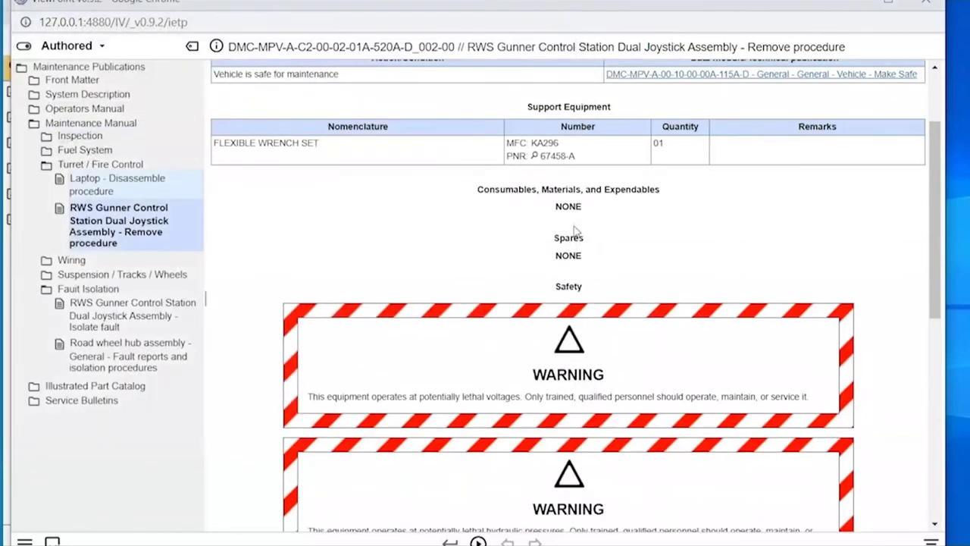
pyautogui.scroll(-5, 570, 231)
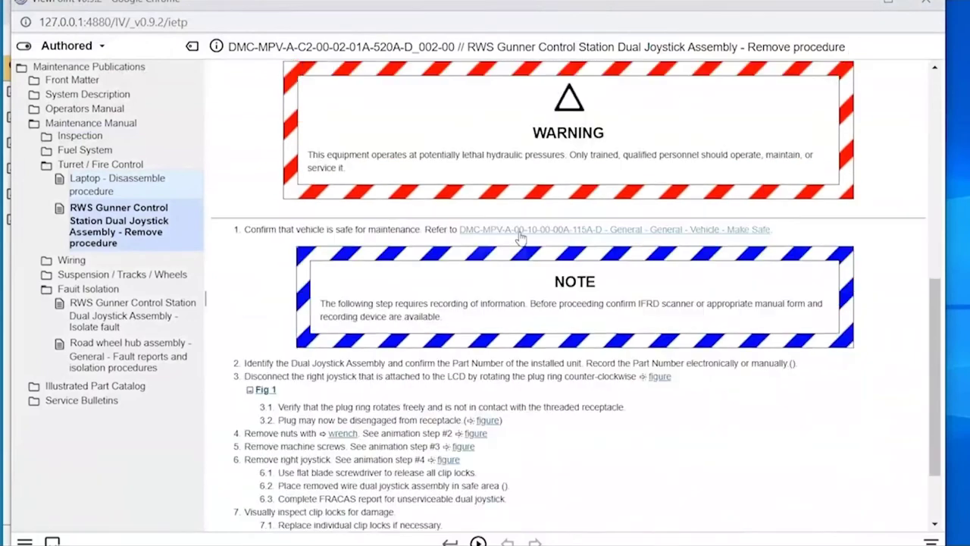
pyautogui.scroll(-1, 518, 237)
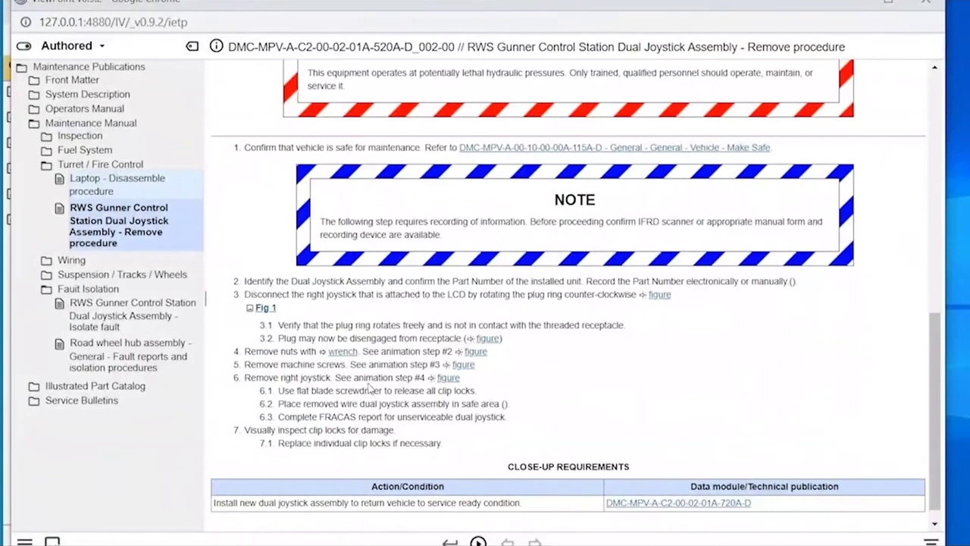
pyautogui.moveTo(343, 361)
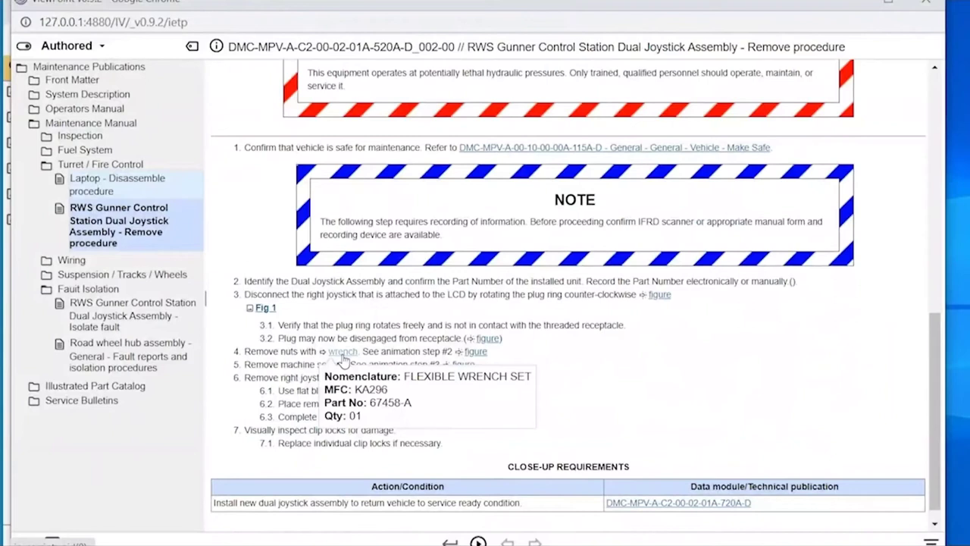
pyautogui.click(343, 353)
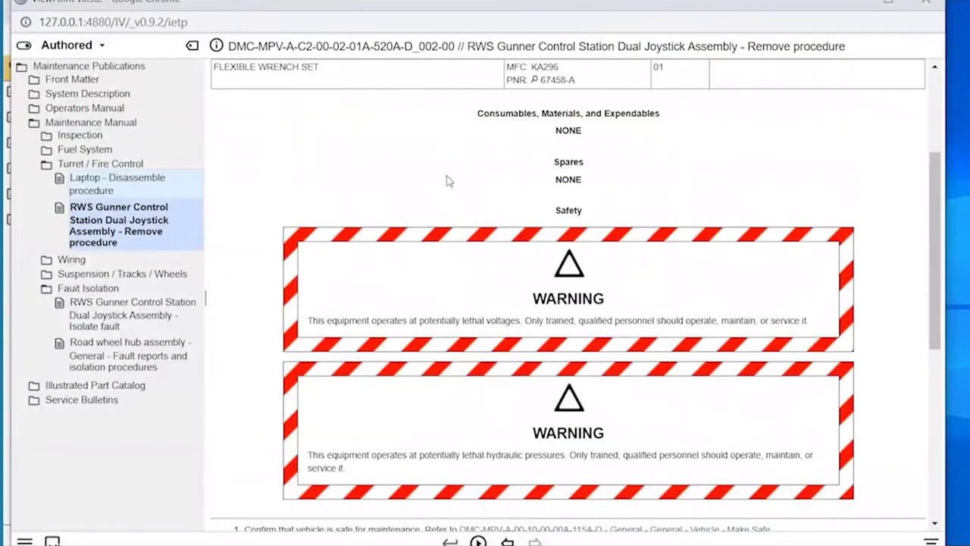
# Open the Fig 1 illustration from removal step 3 beside the procedure and enlarge the joystick assembly drawing.
pyautogui.scroll(-2, 446, 180)
pyautogui.scroll(-8, 449, 181)
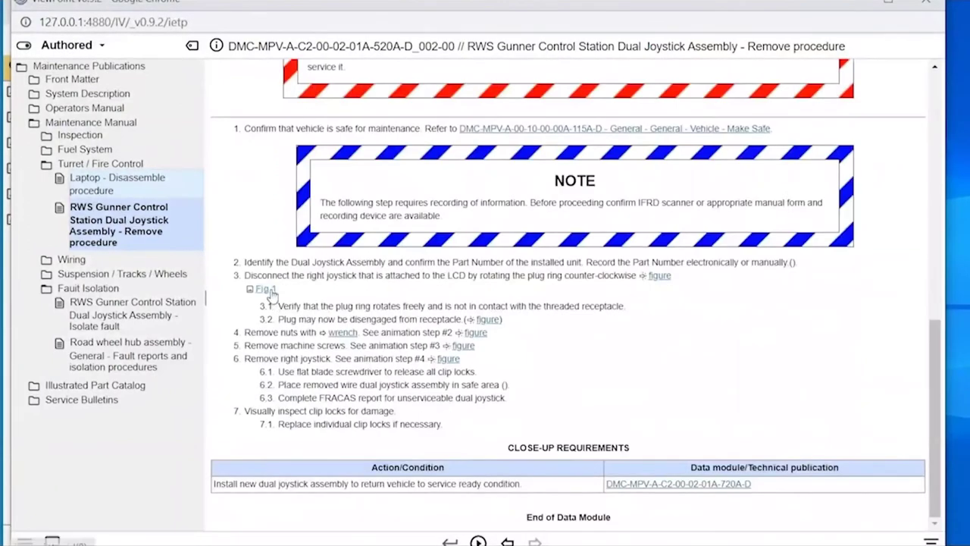
pyautogui.click(269, 291)
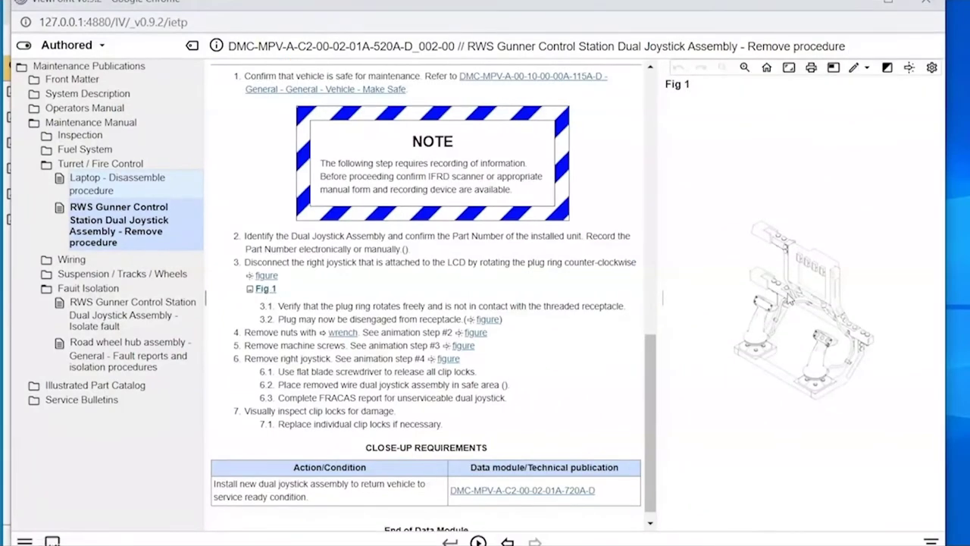
pyautogui.scroll(3, 787, 297)
pyautogui.scroll(3, 787, 297)
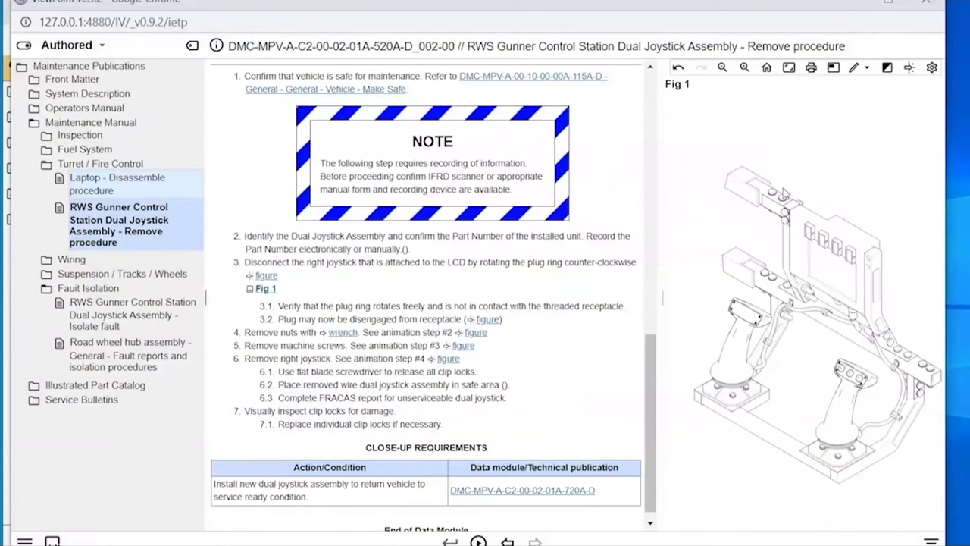
# Try the zoom, contrast and hotspot-highlighting tools on the Fig 1 illustration.
pyautogui.click(744, 68)
pyautogui.click(722, 67)
pyautogui.click(887, 68)
pyautogui.click(889, 69)
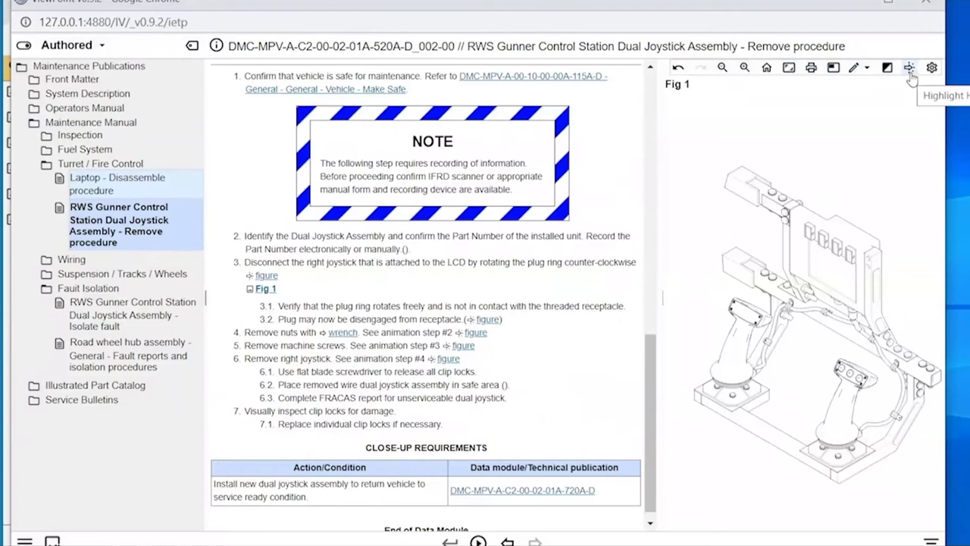
pyautogui.click(909, 69)
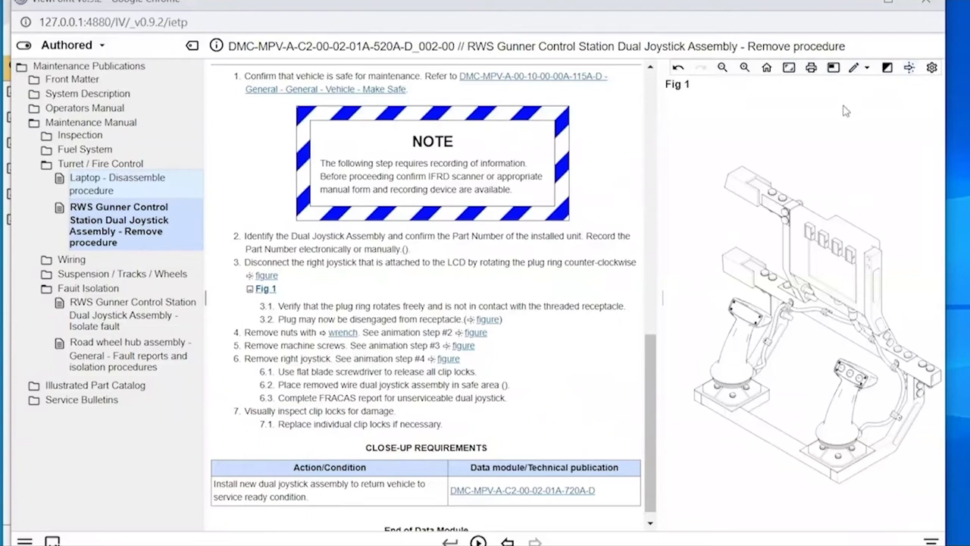
# Magnify the right joystick of Fig 1 with a zoom window around its grip and base.
pyautogui.click(789, 70)
pyautogui.moveTo(840, 367); pyautogui.dragTo(895, 431)
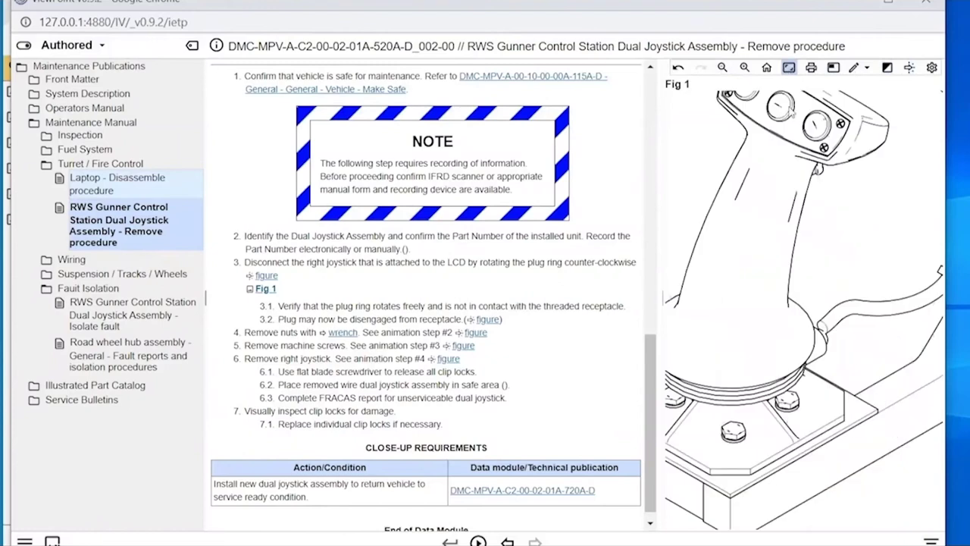
# Show the Fig 1 overview thumbnail, reset the drawing to its full view, hide the thumbnail and enlarge the whole joystick assembly.
pyautogui.click(834, 74)
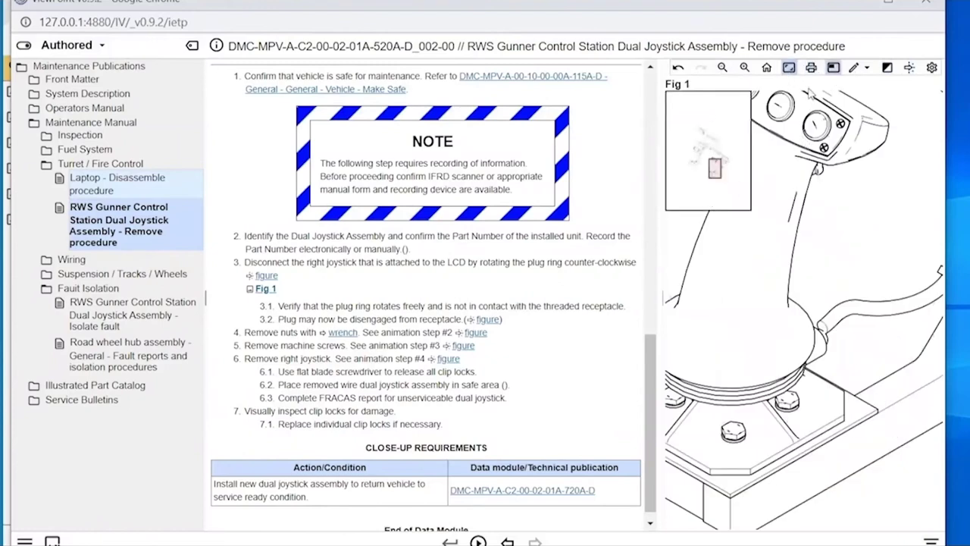
pyautogui.click(766, 70)
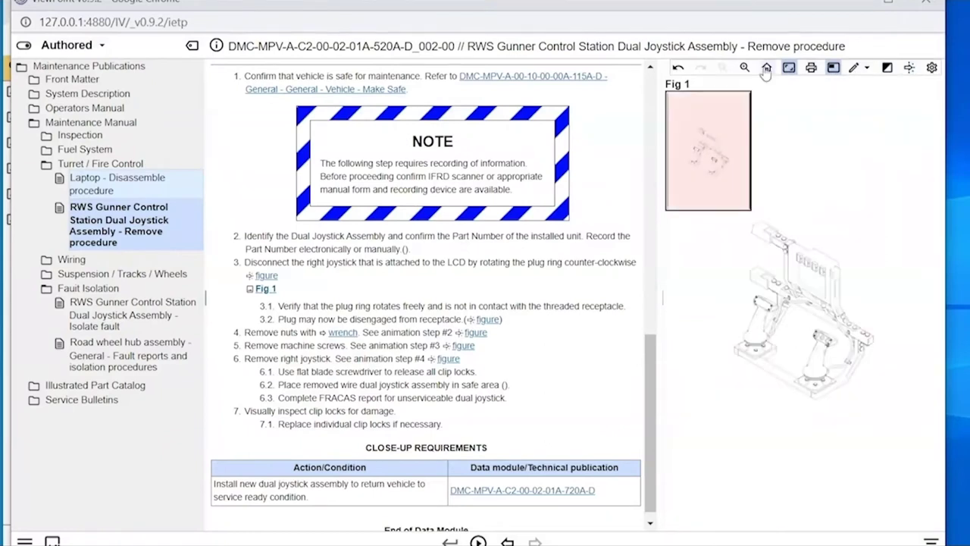
pyautogui.click(834, 72)
pyautogui.scroll(3, 838, 313)
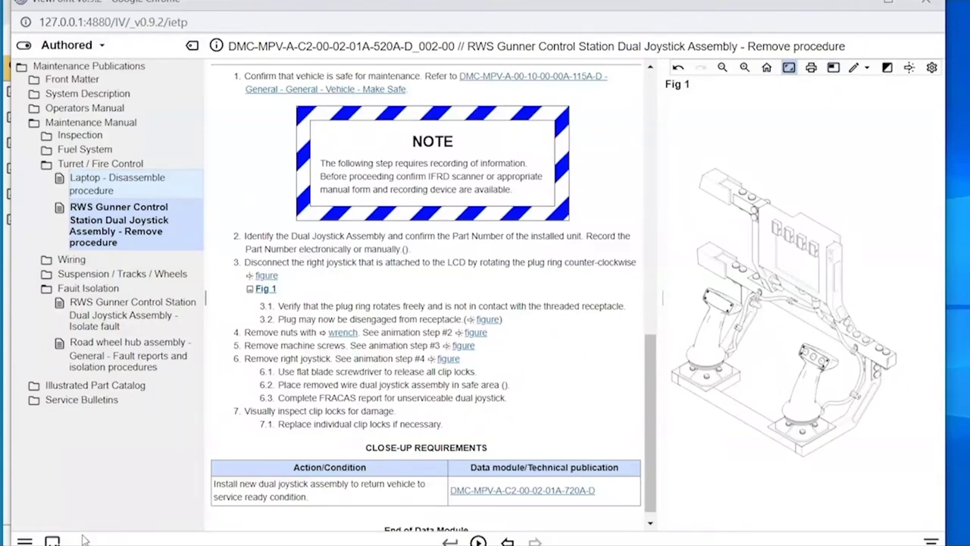
# Preview the printout of the joystick removal procedure, check the available print destinations and close it without printing.
pyautogui.click(24, 540)
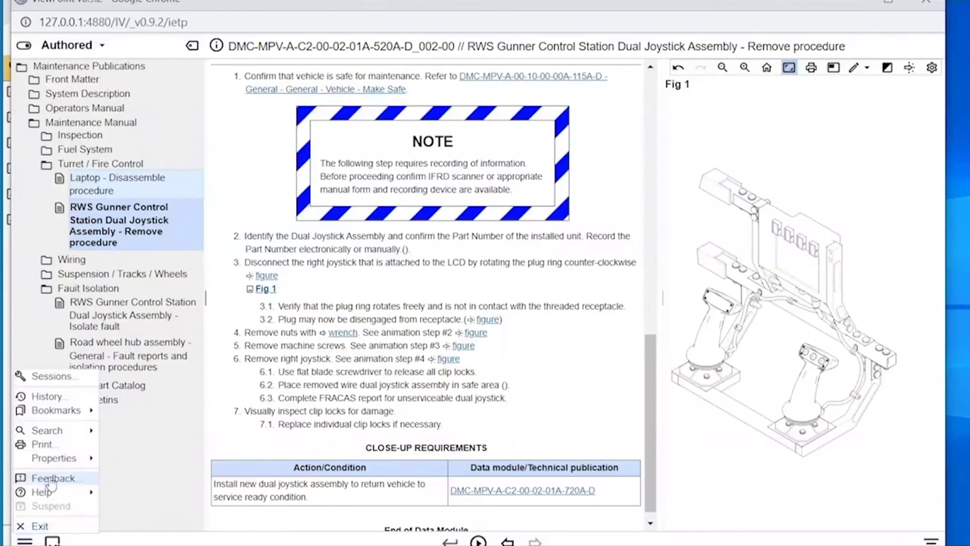
pyautogui.click(42, 444)
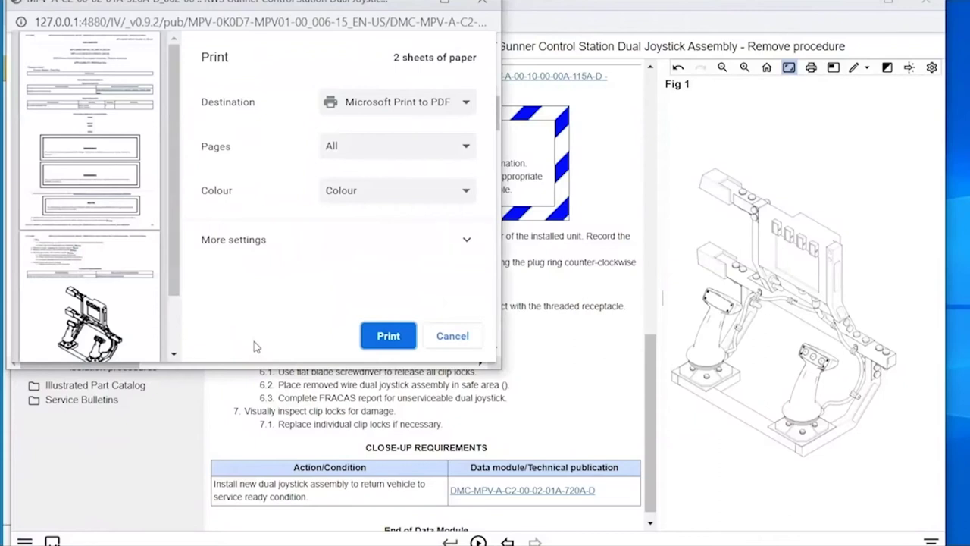
pyautogui.click(467, 108)
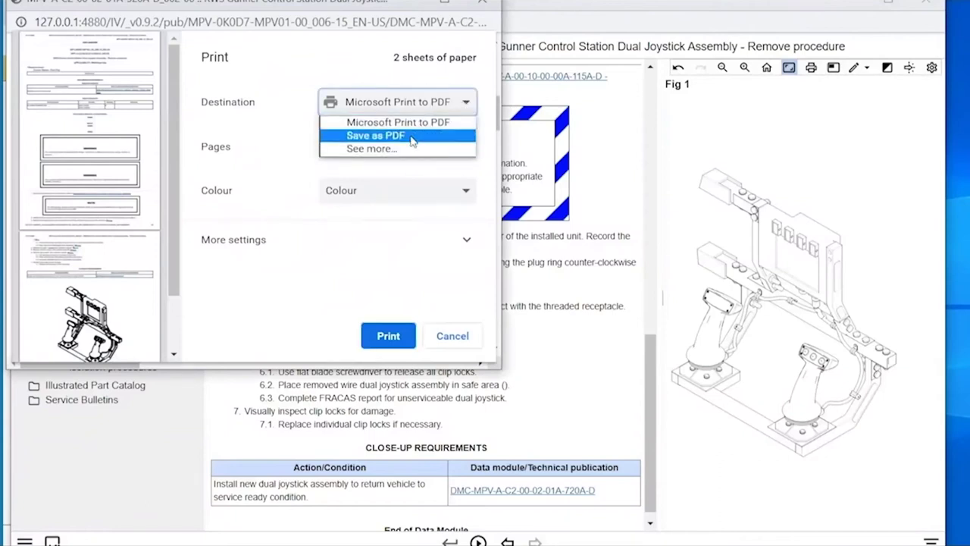
pyautogui.click(462, 110)
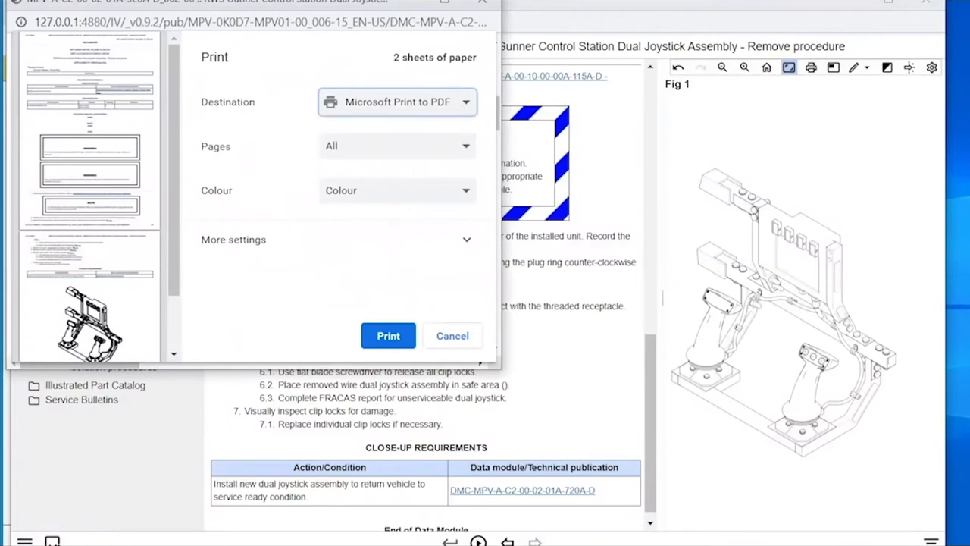
pyautogui.click(453, 337)
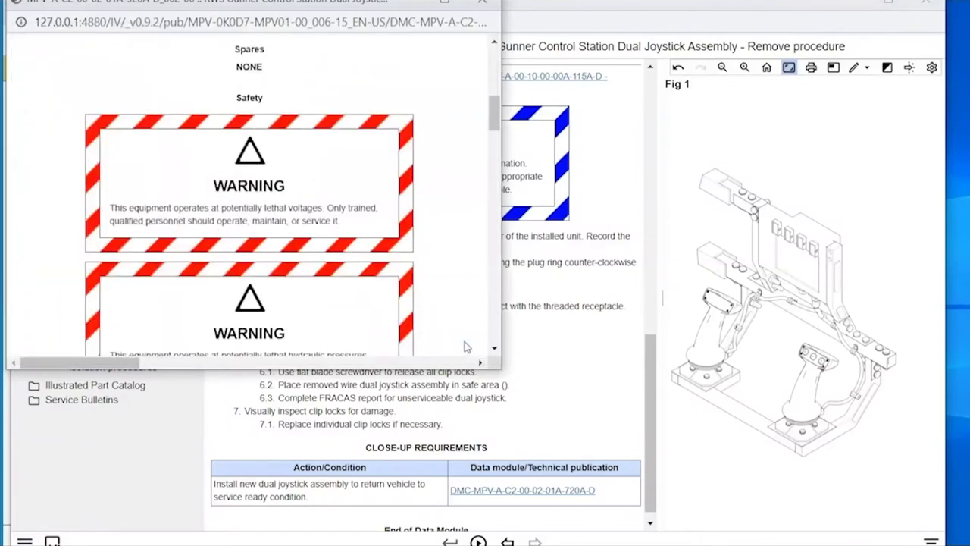
pyautogui.click(485, 7)
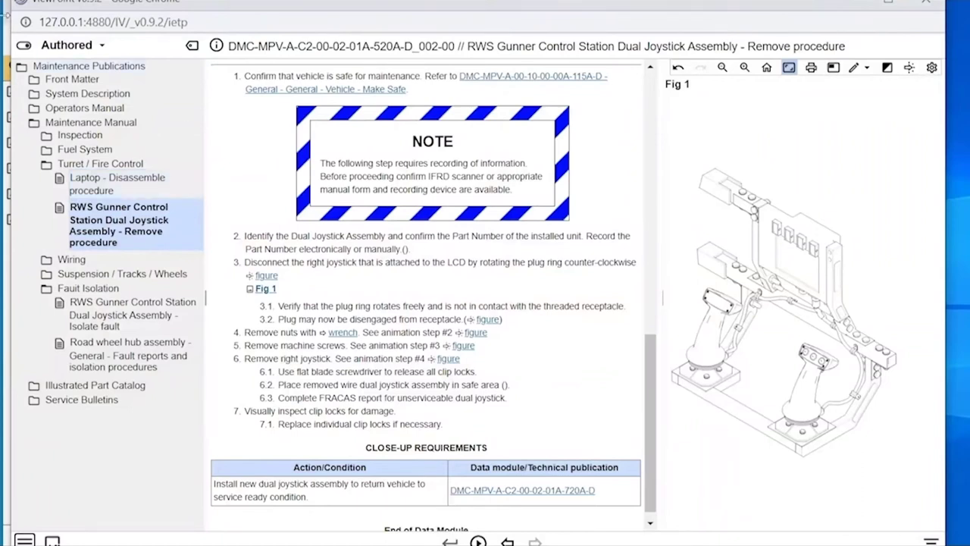
# Return to the publications list and restore the auto-saved "Front wheel - Fault reports and isolation procedures" session from the Session Manager.
pyautogui.click(6, 15)
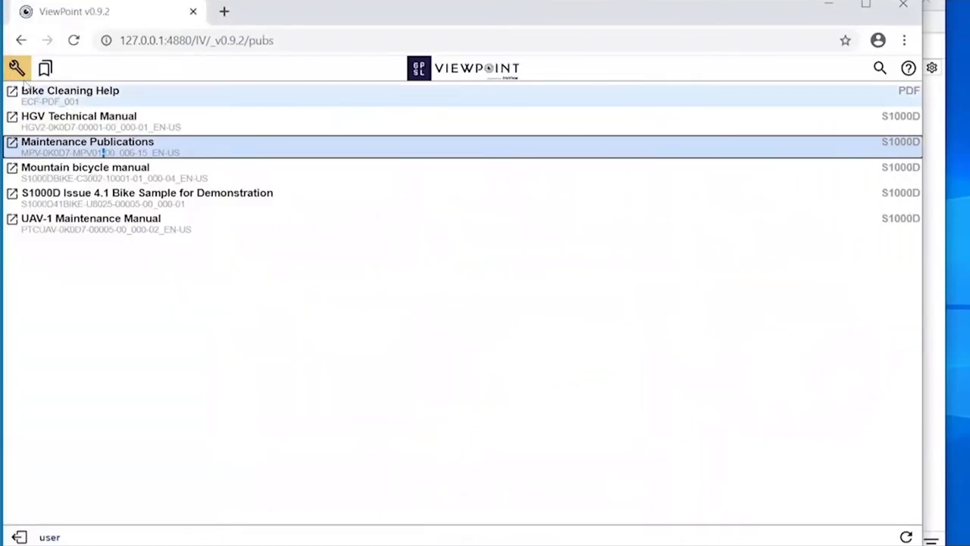
pyautogui.click(16, 68)
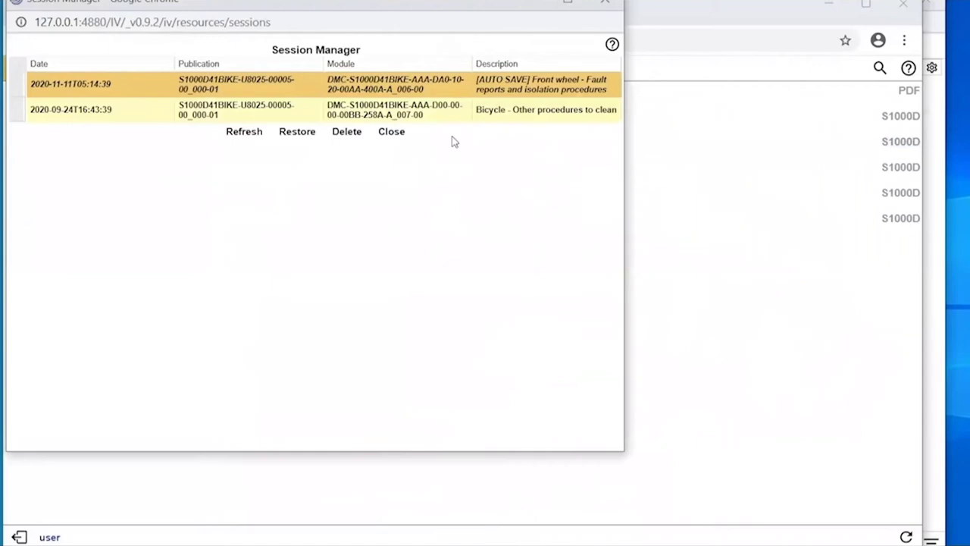
pyautogui.click(444, 80)
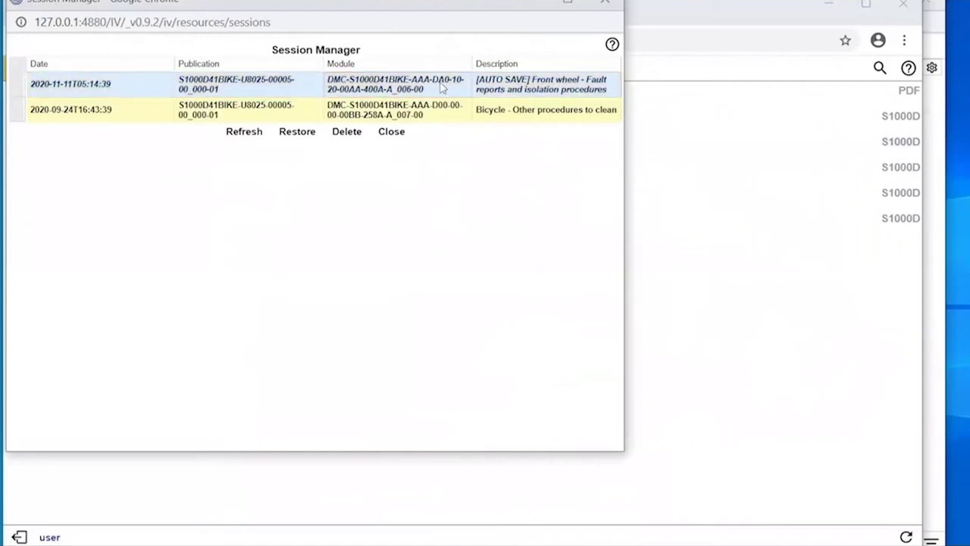
pyautogui.click(432, 94)
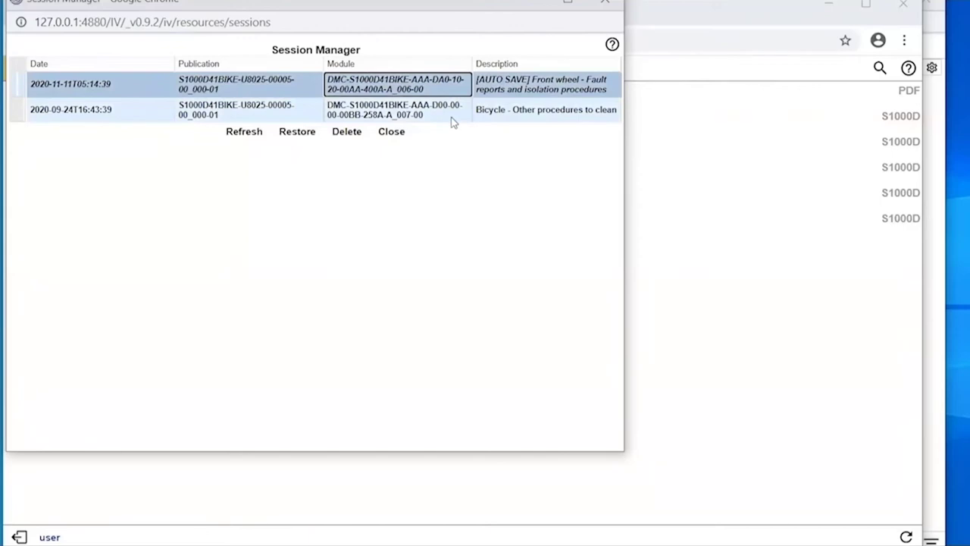
pyautogui.click(304, 136)
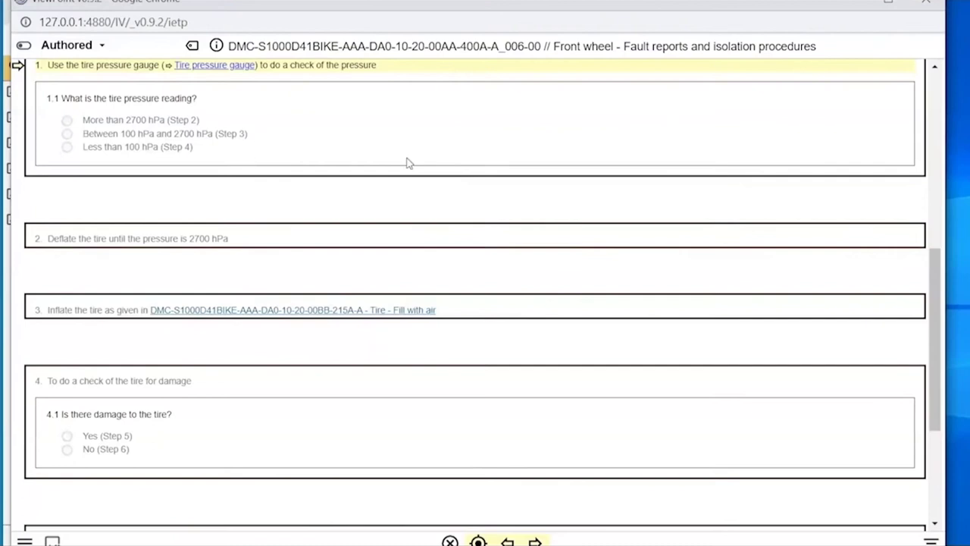
# Answer the tire pressure question with "Between 100 hPa and 2700 hPa (Step 3)" and advance the guided procedure to step 3.
pyautogui.click(535, 541)
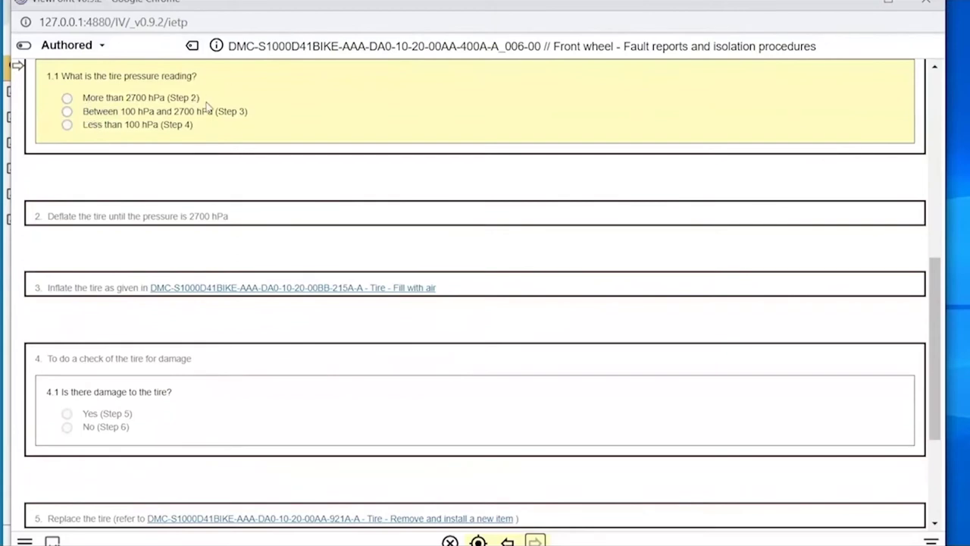
pyautogui.click(67, 111)
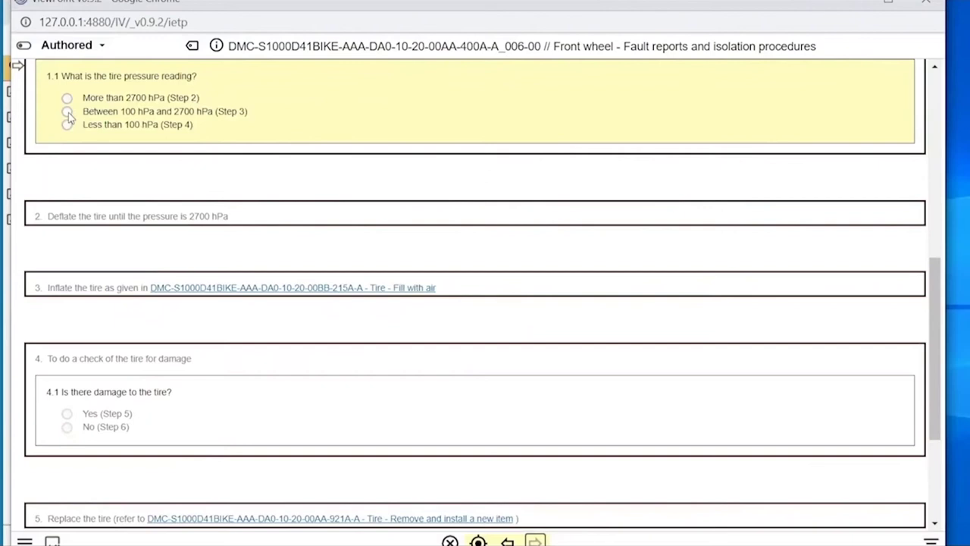
pyautogui.click(535, 541)
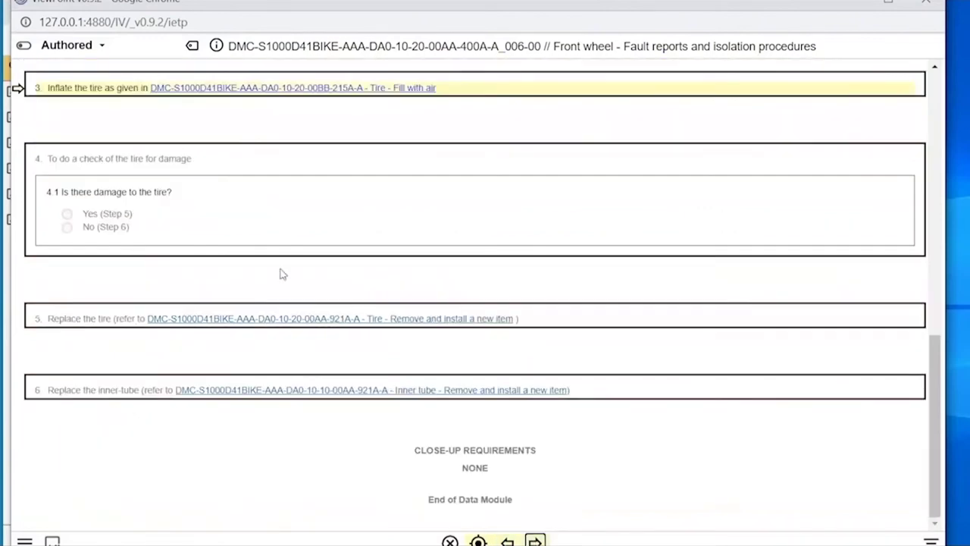
# Follow step 3's link to "Tire - Fill with air" and execute all its steps through to the return to the fault procedure.
pyautogui.moveTo(288, 91)
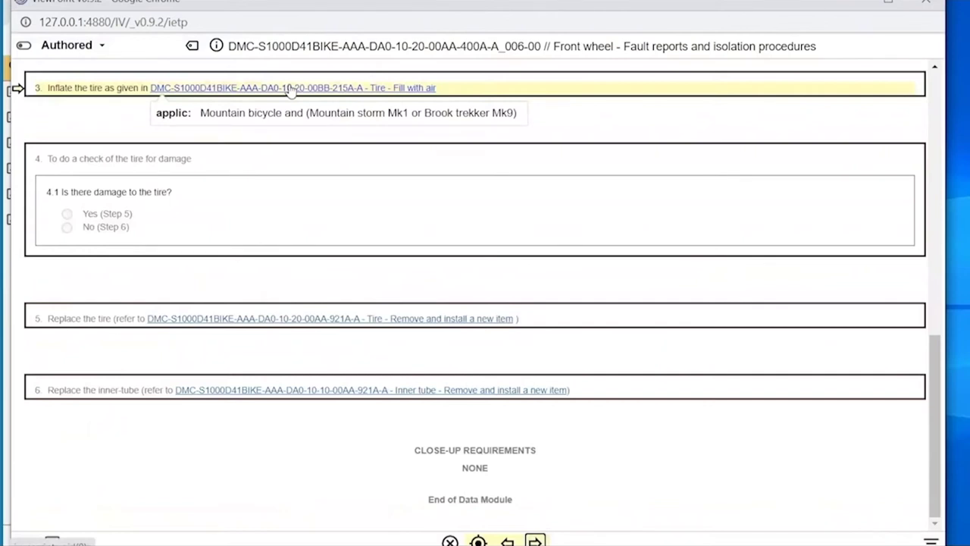
pyautogui.click(289, 90)
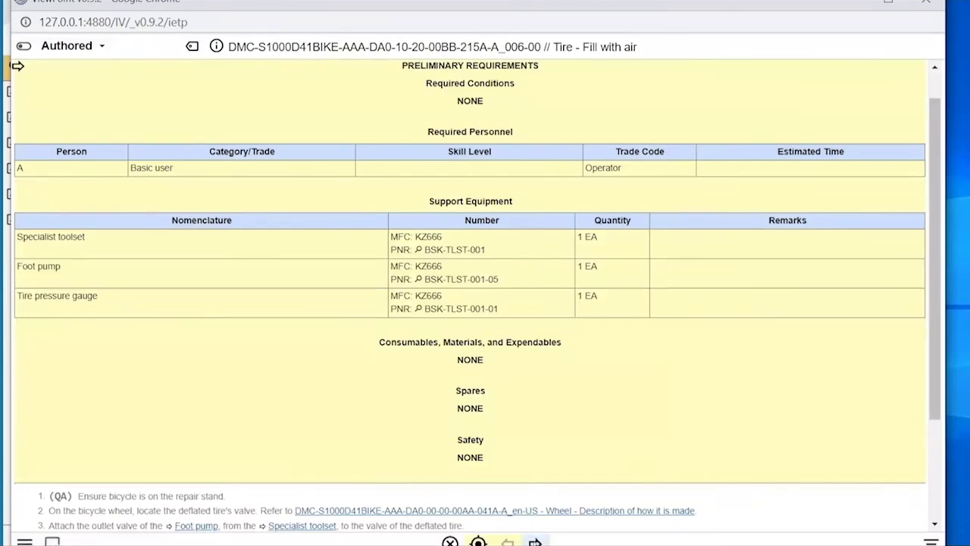
pyautogui.press('Right')
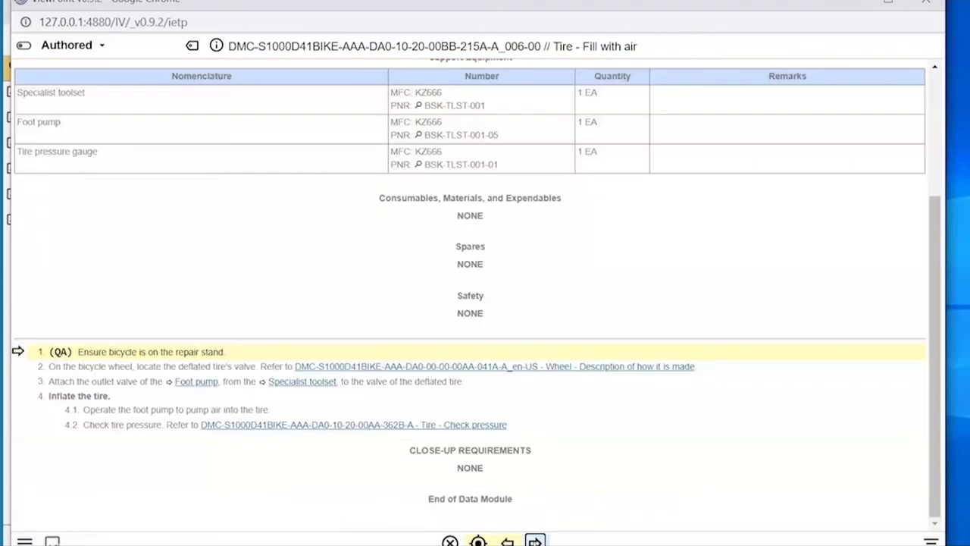
pyautogui.press('Right')
pyautogui.press('Right')
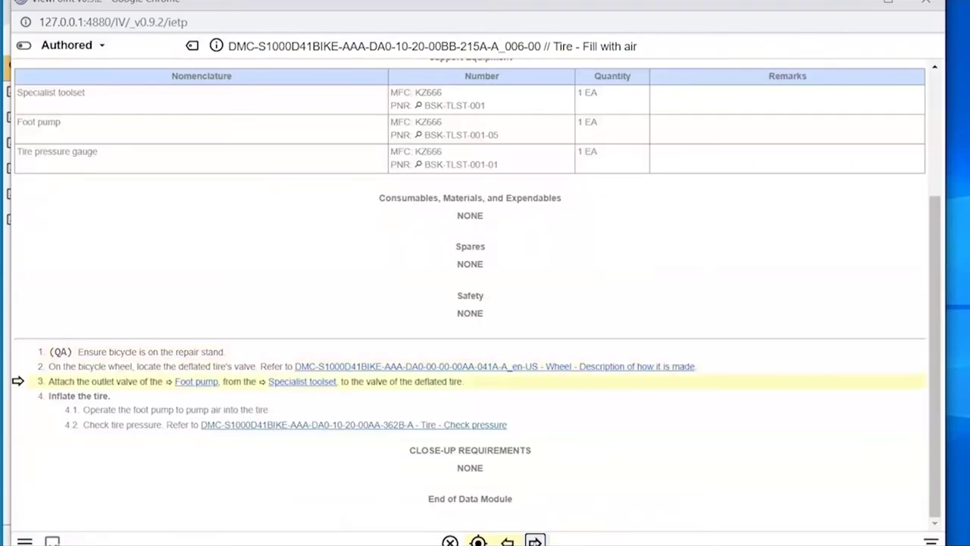
pyautogui.press('Right')
pyautogui.press('Right')
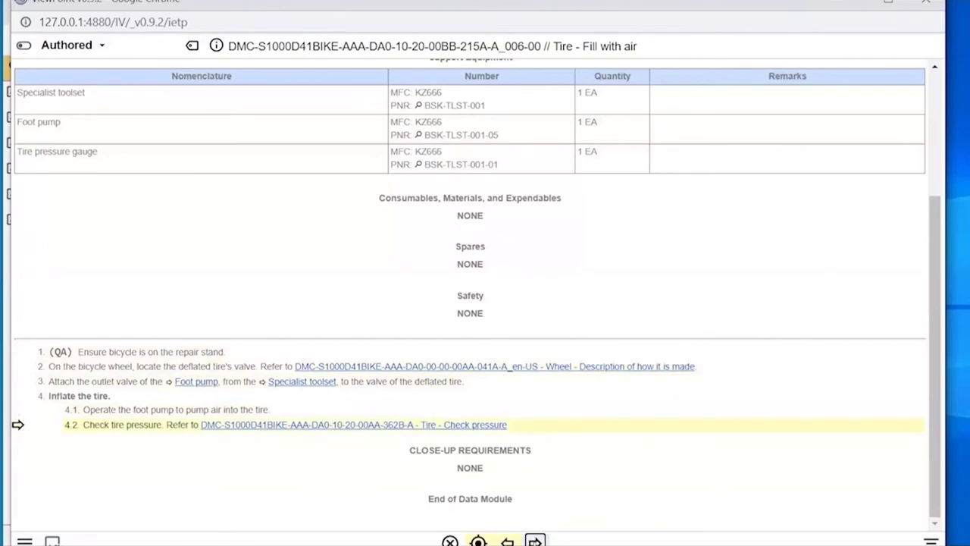
pyautogui.press('Right')
pyautogui.press('Right')
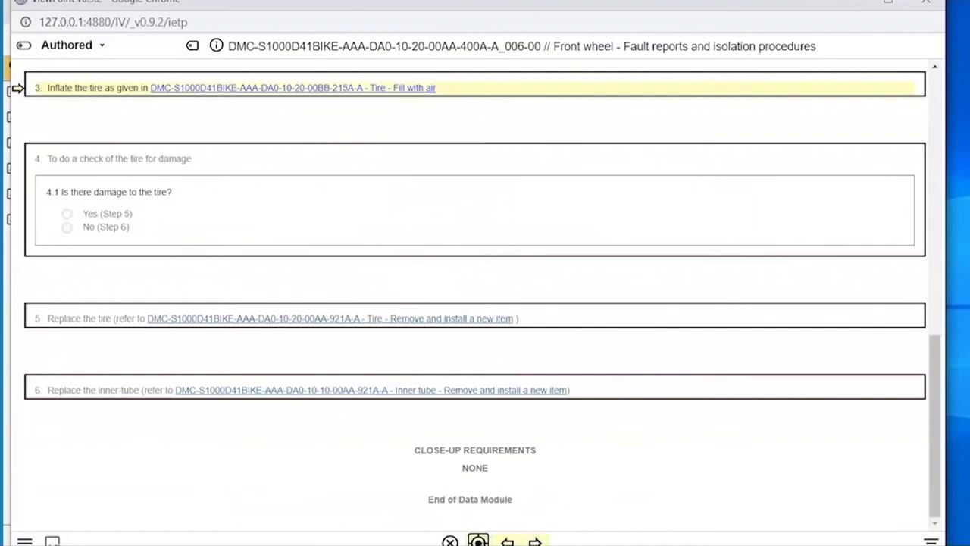
# Review the execution progress of the fault procedure, including the details of the "Tire - Fill with air" module.
pyautogui.click(478, 541)
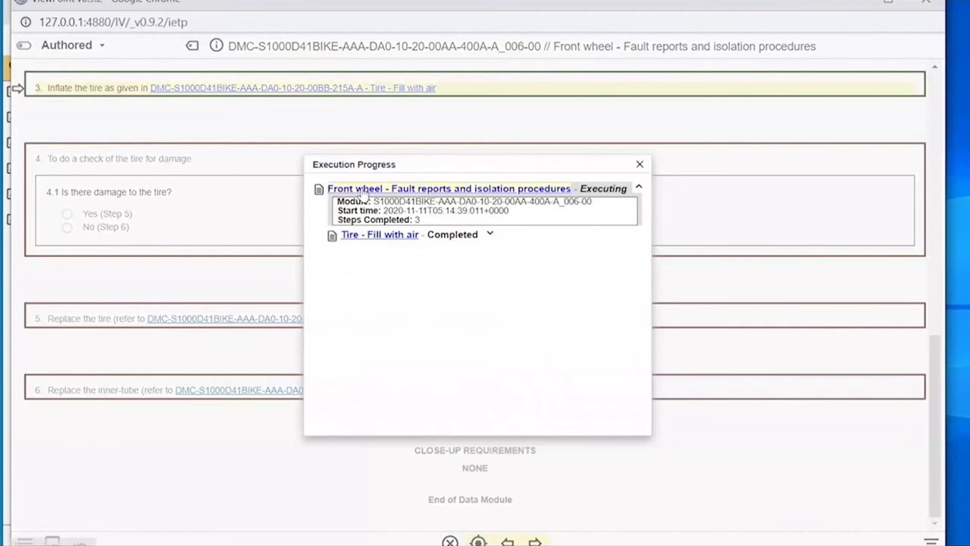
pyautogui.click(491, 236)
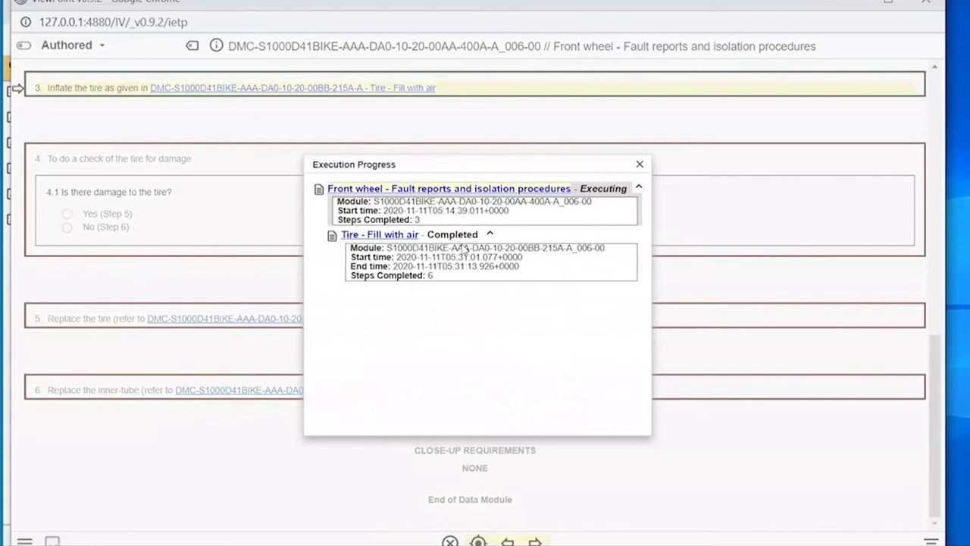
pyautogui.click(640, 164)
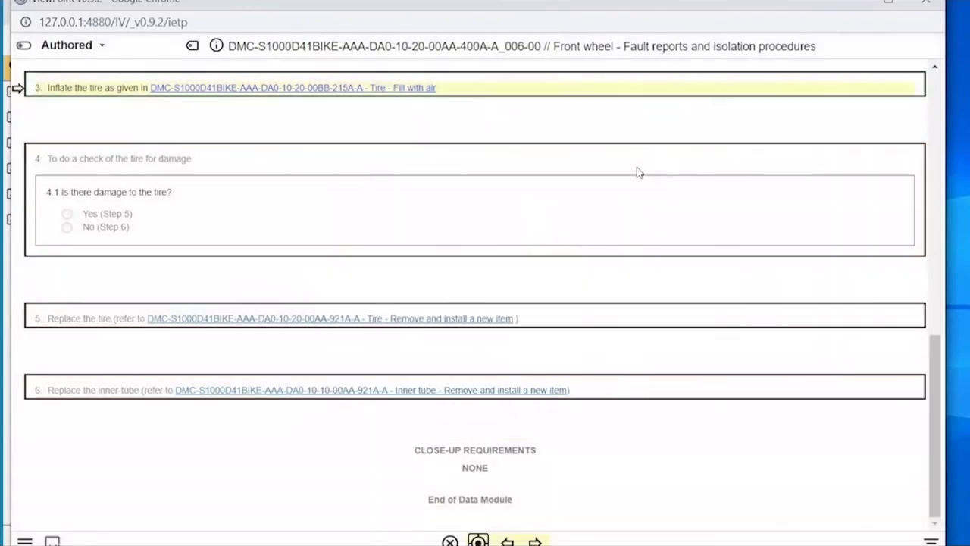
# Advance the fault procedure to the end of the data module and go back to the tire pressure question.
pyautogui.click(535, 541)
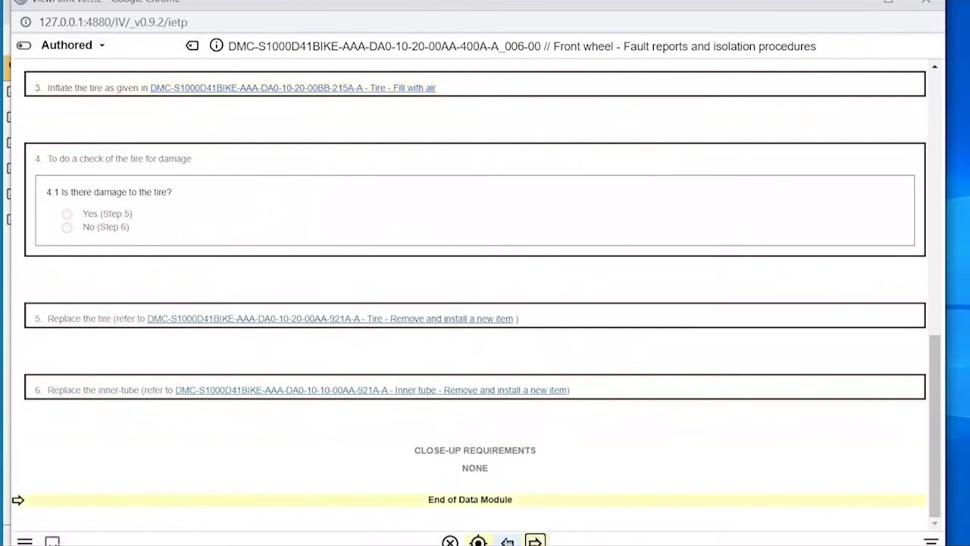
pyautogui.click(507, 541)
pyautogui.click(507, 541)
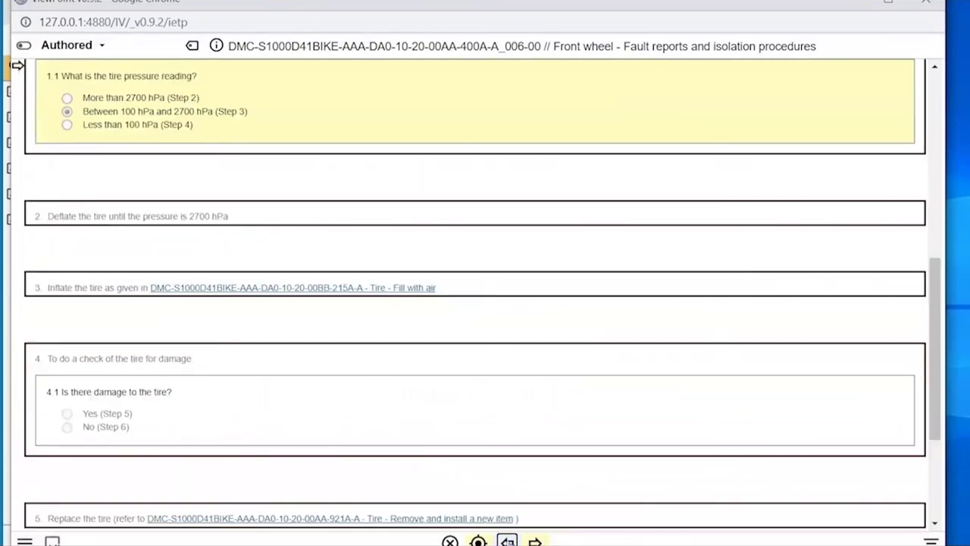
# Suspend the front wheel fault isolation session under its default description and exit the publication.
pyautogui.click(24, 541)
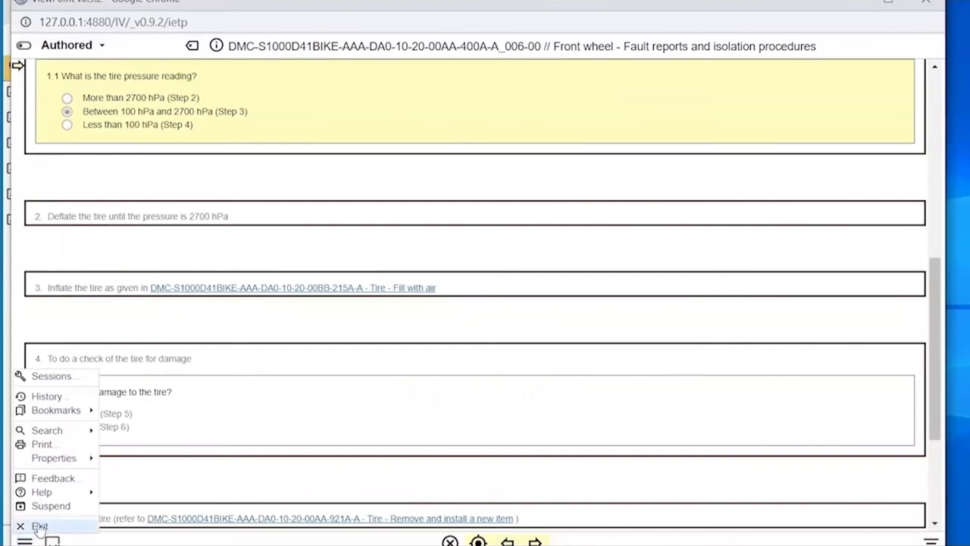
pyautogui.click(48, 507)
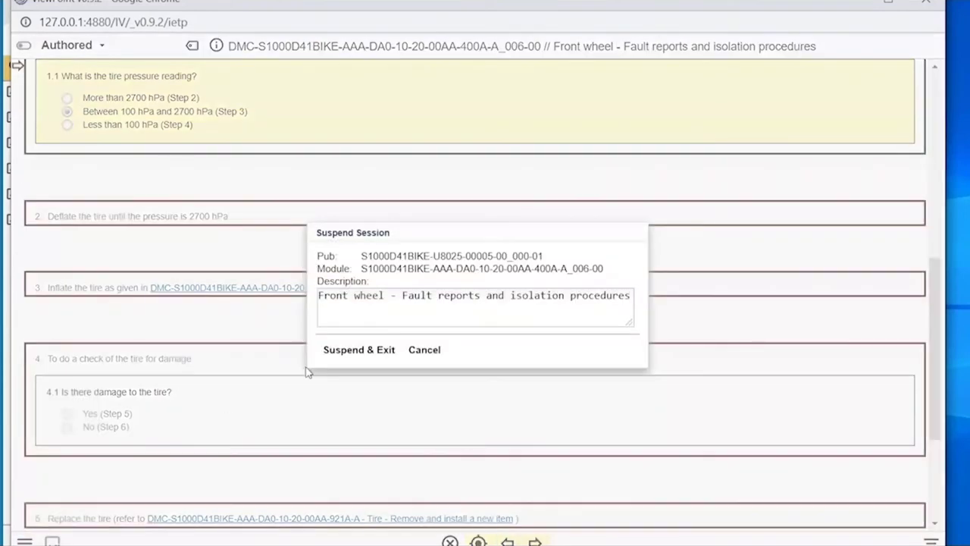
pyautogui.click(359, 352)
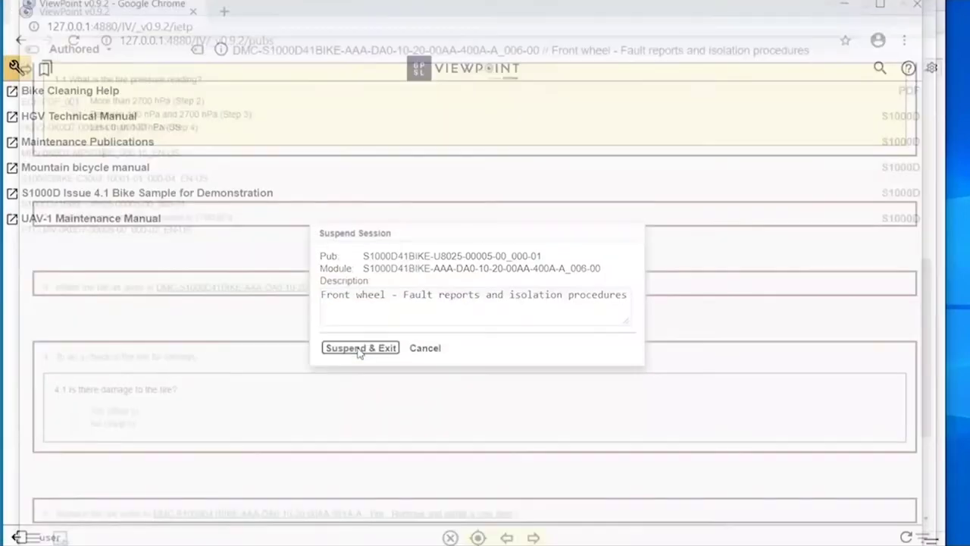
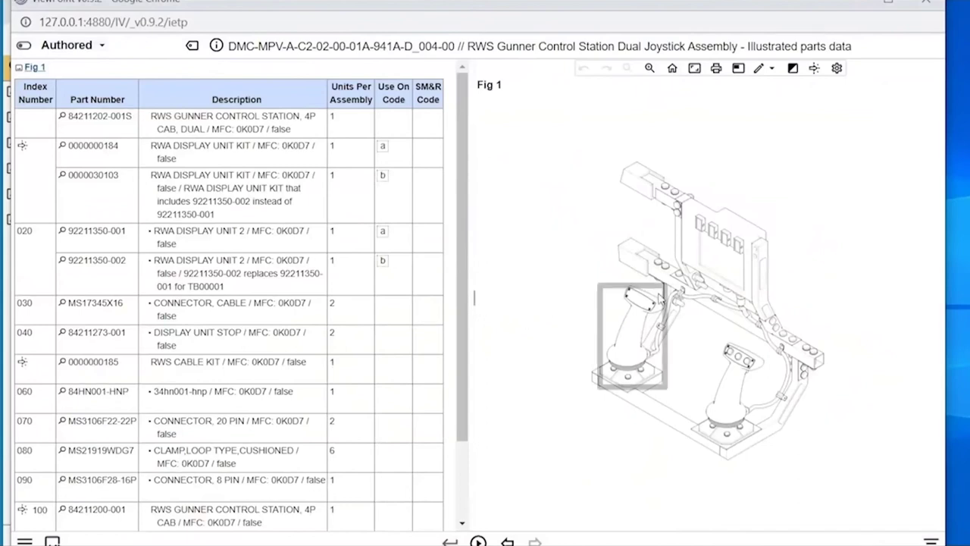
# Highlight the hotspots in the Fig 1 parts illustration and select the whole gunner control station, followed by the left joystick.
pyautogui.click(815, 69)
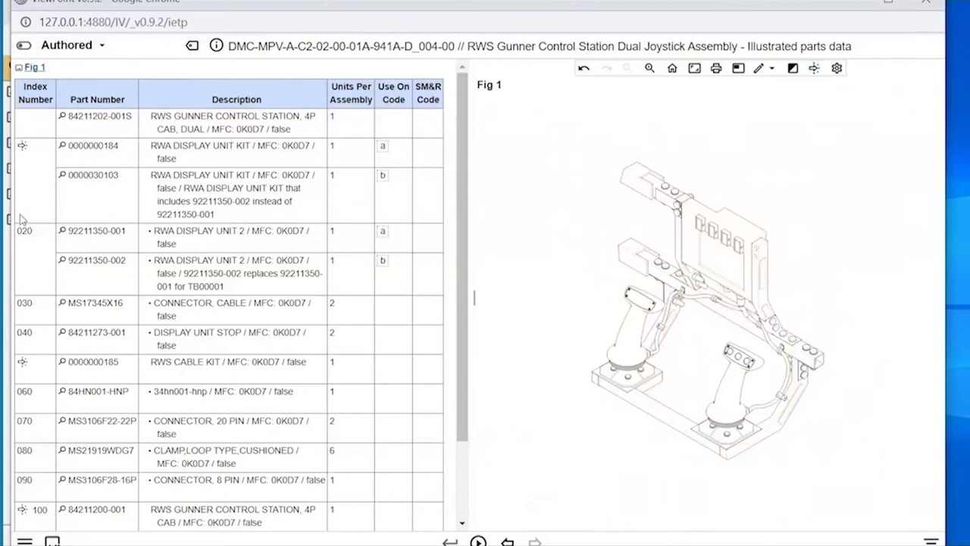
pyautogui.click(639, 212)
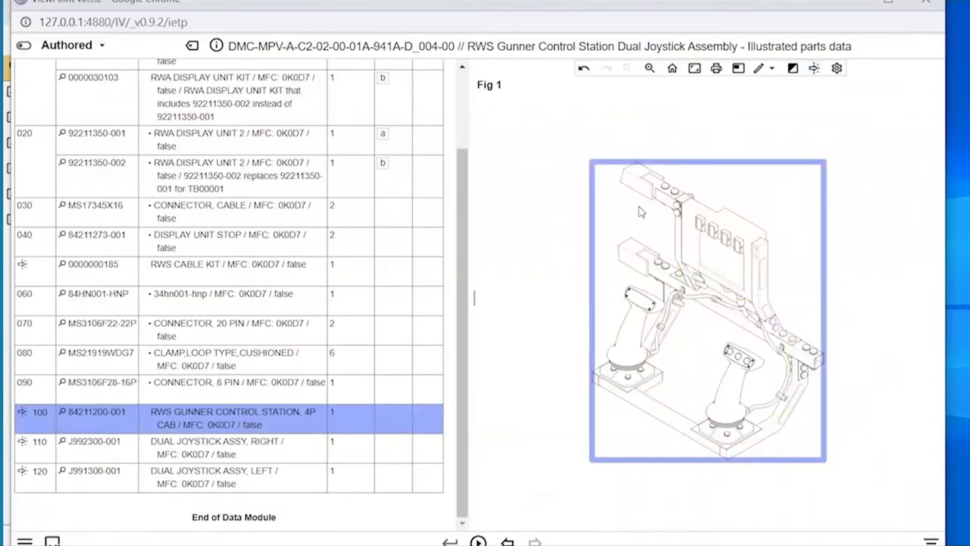
pyautogui.click(639, 336)
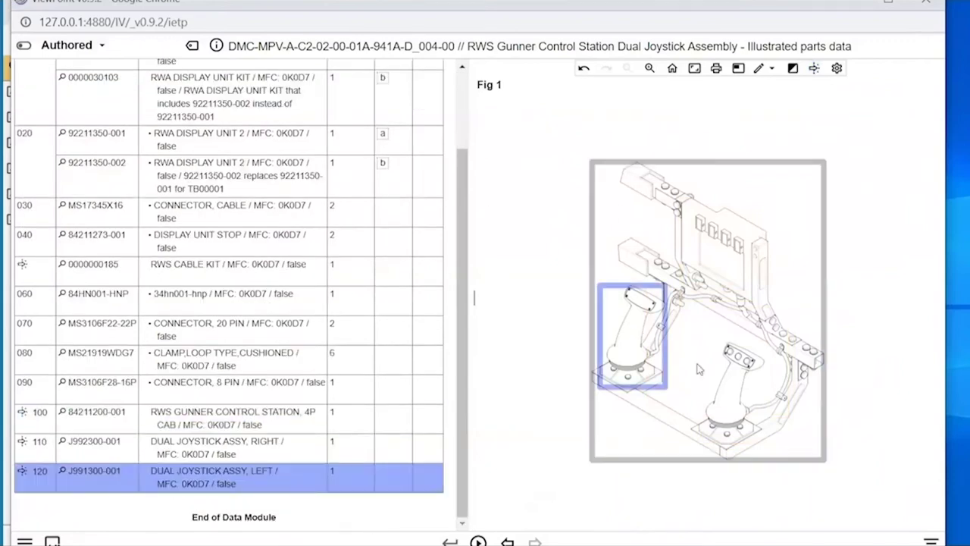
# Select the right joystick and the display unit in the Fig 1 illustration, then clear the display unit's highlight.
pyautogui.click(733, 387)
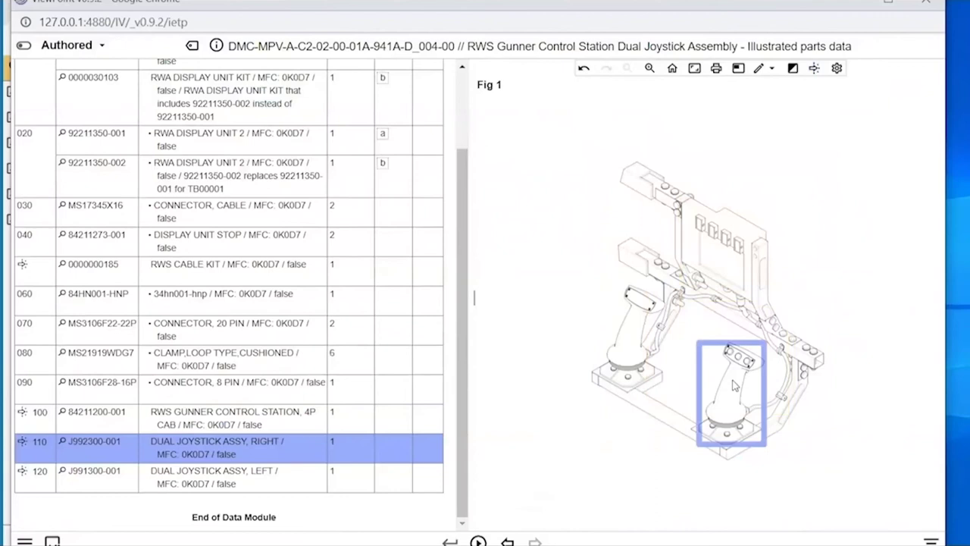
pyautogui.click(747, 284)
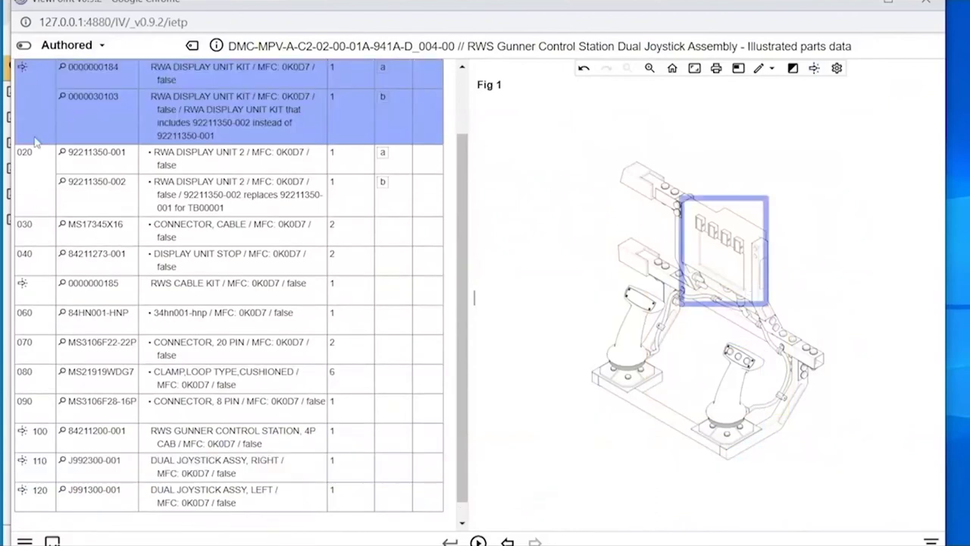
pyautogui.click(22, 67)
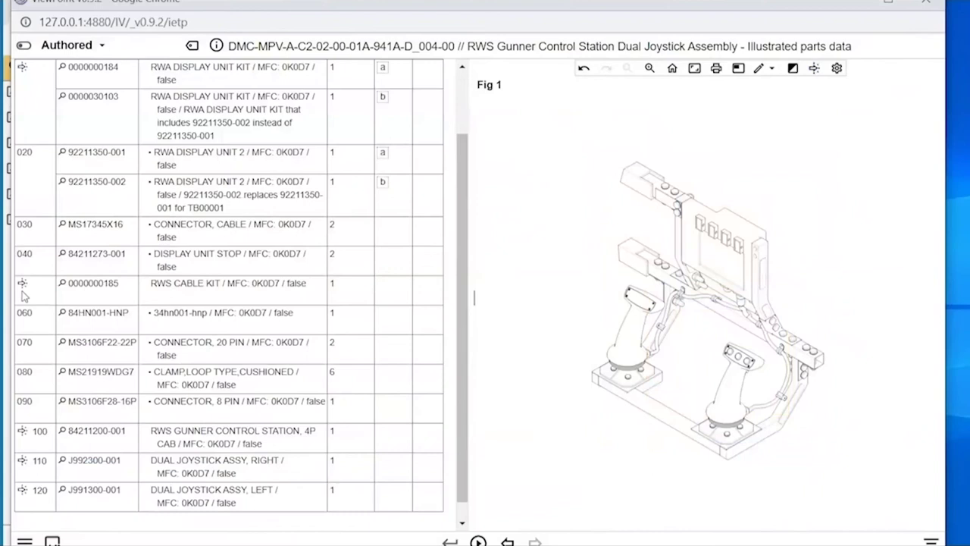
# From the parts list, highlight the RWS cable kit, gunner control station, right joystick and left joystick in turn, then clear the highlight.
pyautogui.click(22, 285)
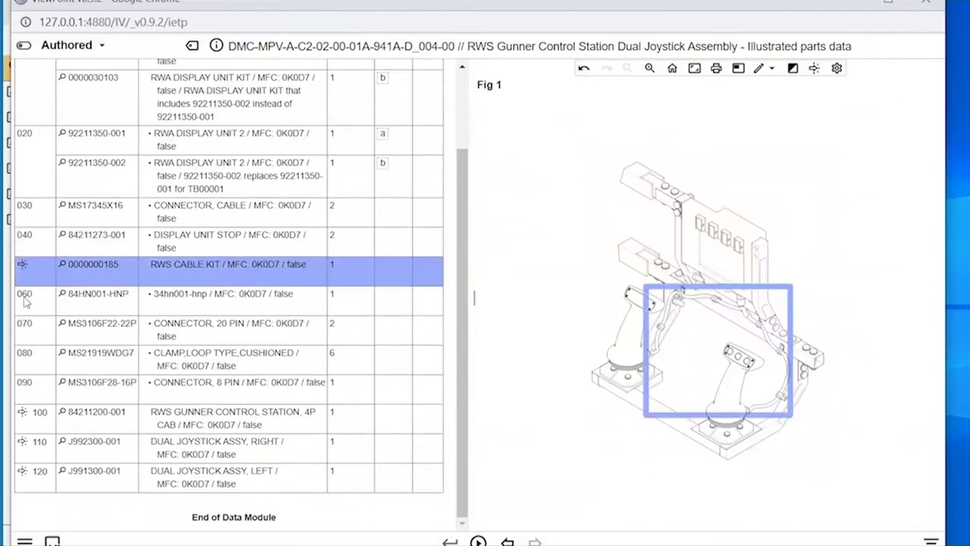
pyautogui.click(22, 415)
pyautogui.click(22, 444)
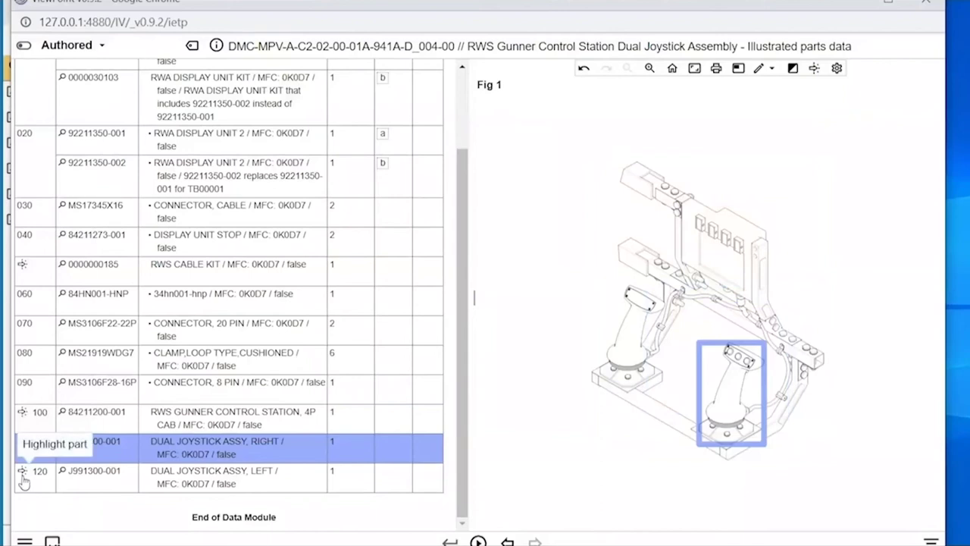
pyautogui.click(22, 473)
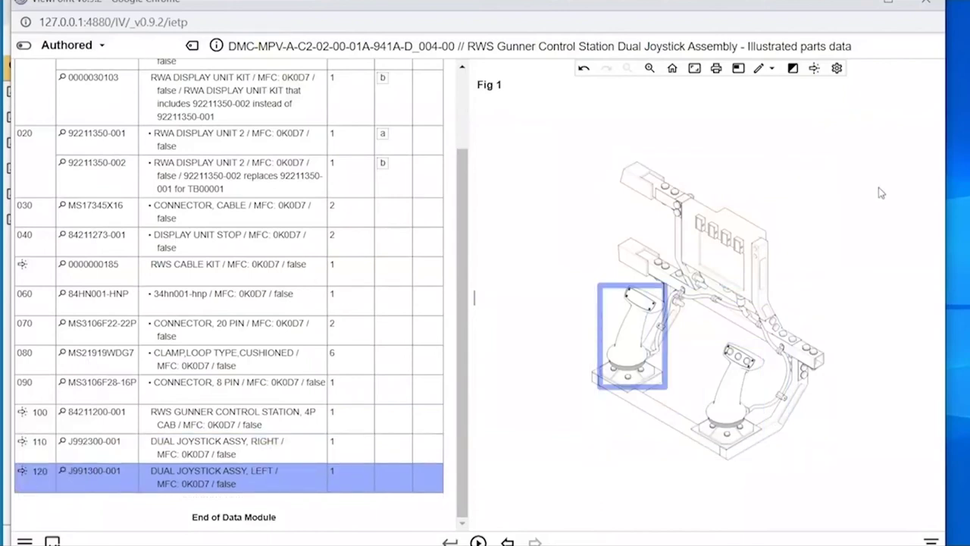
pyautogui.click(23, 473)
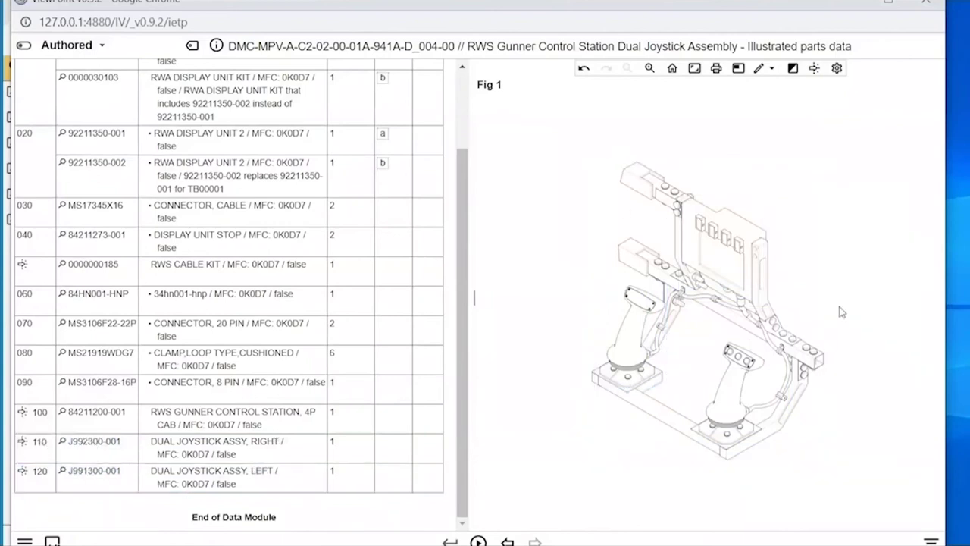
# Add the redline text "Test text" in the blank area above the display unit in the Fig 1 illustration.
pyautogui.scroll(1, 841, 313)
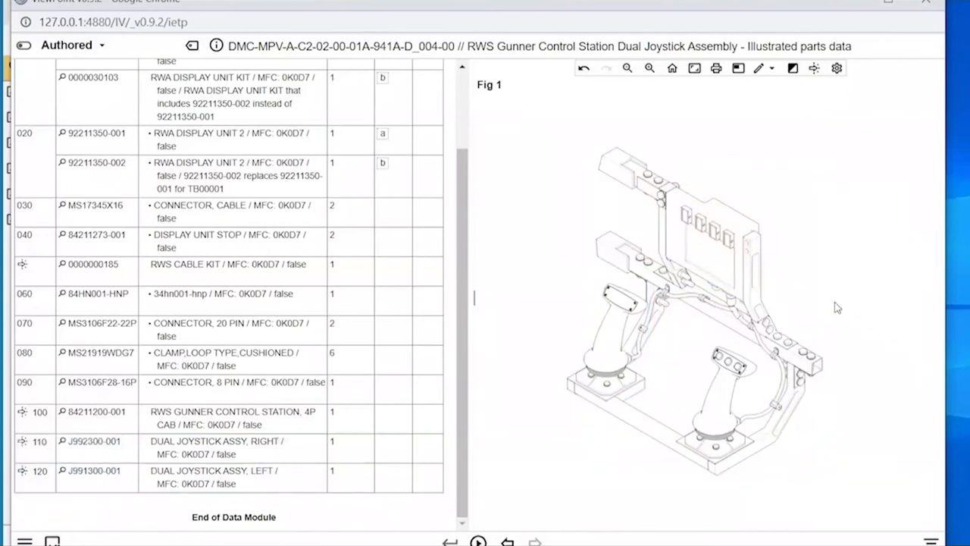
pyautogui.click(770, 70)
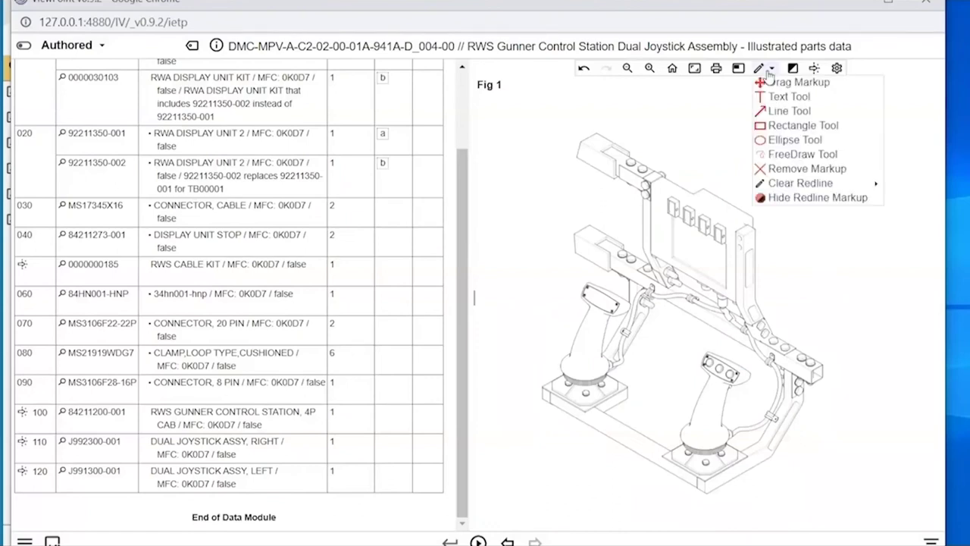
pyautogui.click(806, 97)
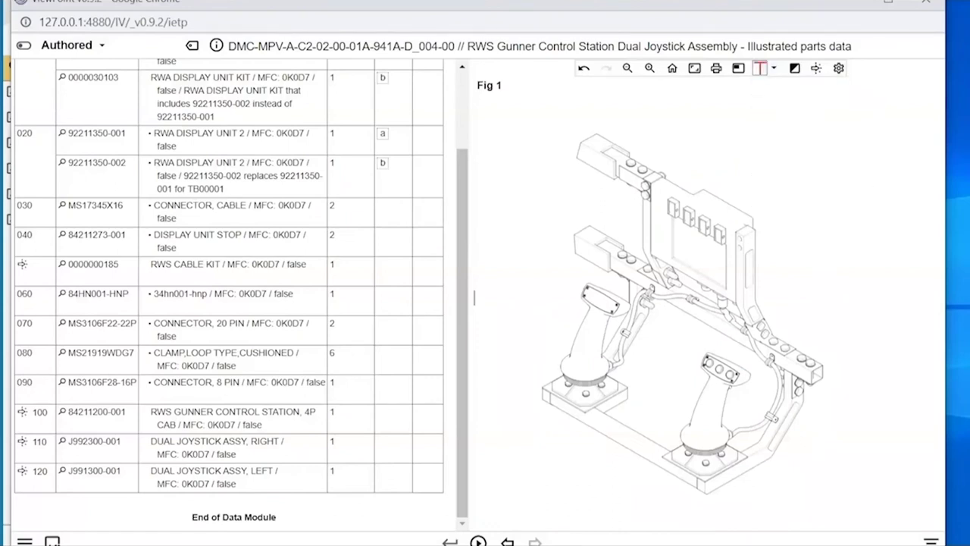
pyautogui.click(731, 133)
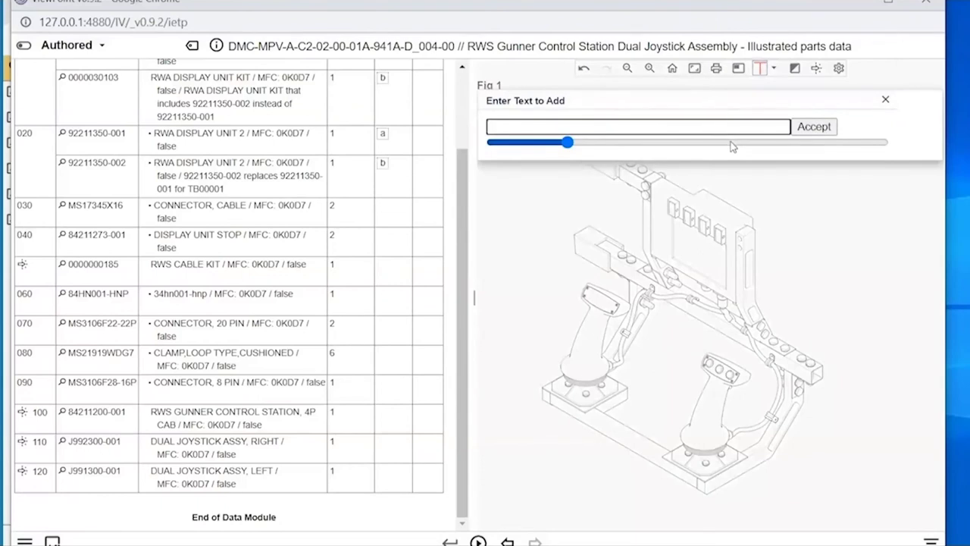
pyautogui.write('Test text')
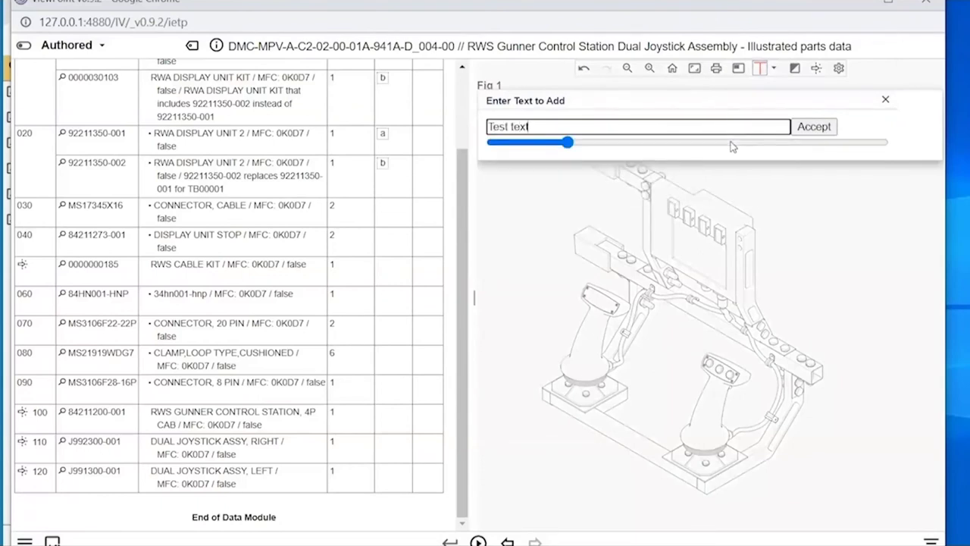
pyautogui.click(813, 129)
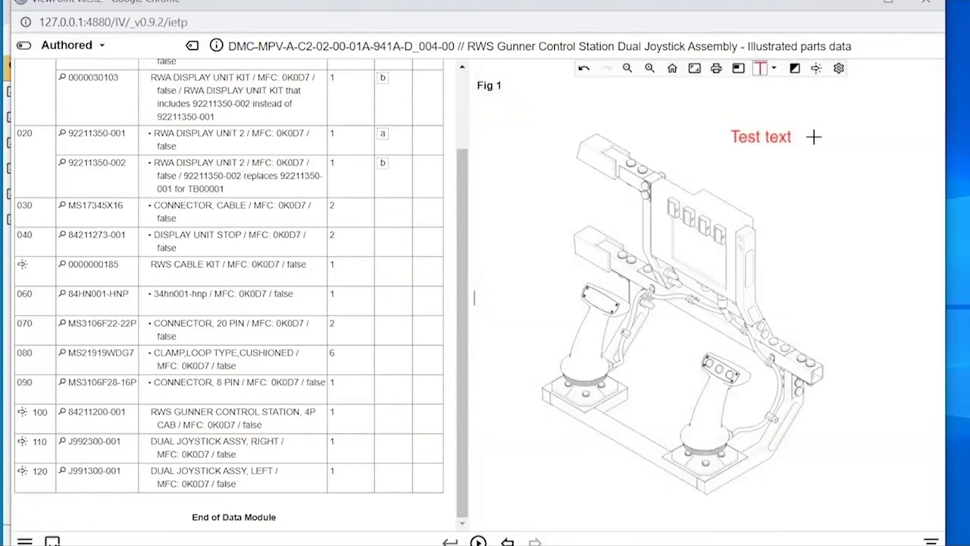
# Draw a redline rectangle around the right joystick in the Fig 1 illustration.
pyautogui.click(774, 68)
pyautogui.click(791, 128)
pyautogui.moveTo(686, 344); pyautogui.dragTo(755, 453)
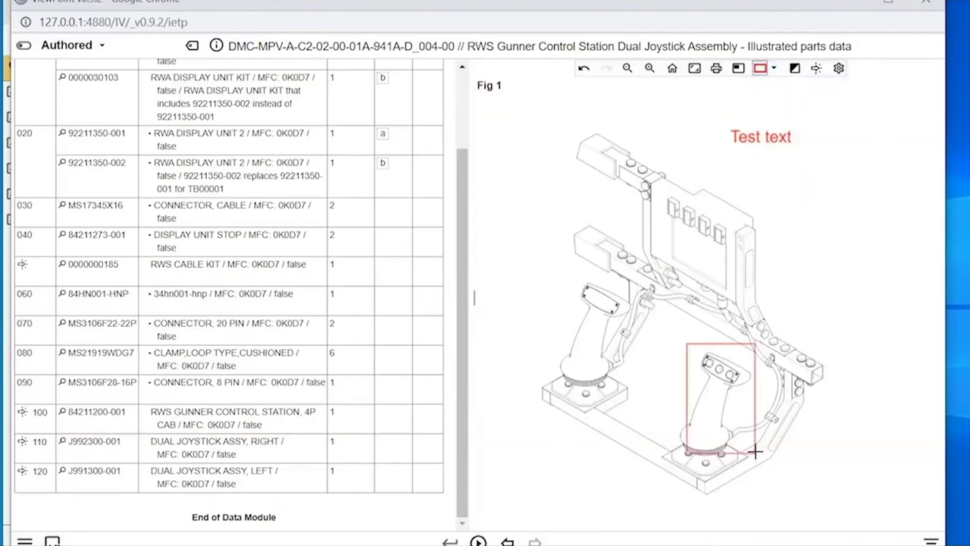
# Hide the redline markup on the Fig 1 illustration and show it again.
pyautogui.click(774, 69)
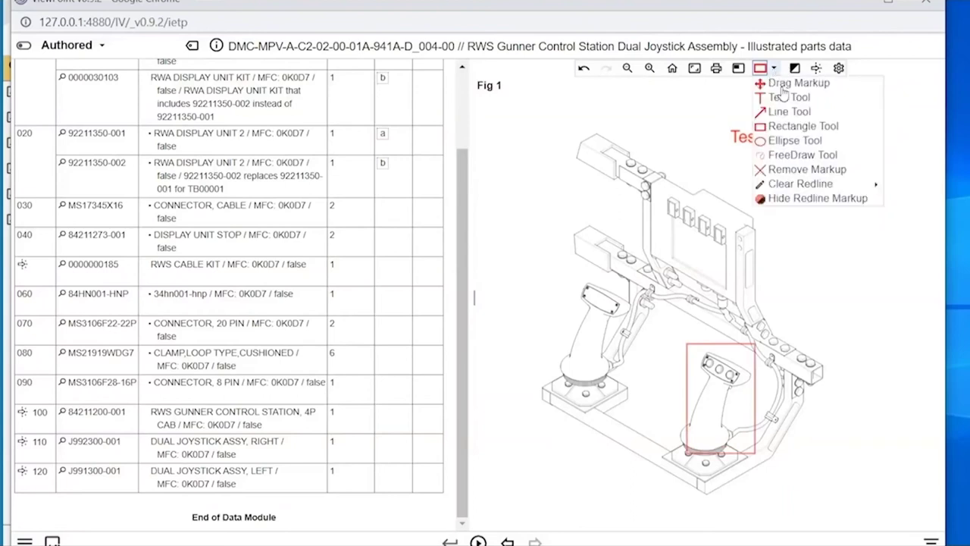
pyautogui.click(801, 199)
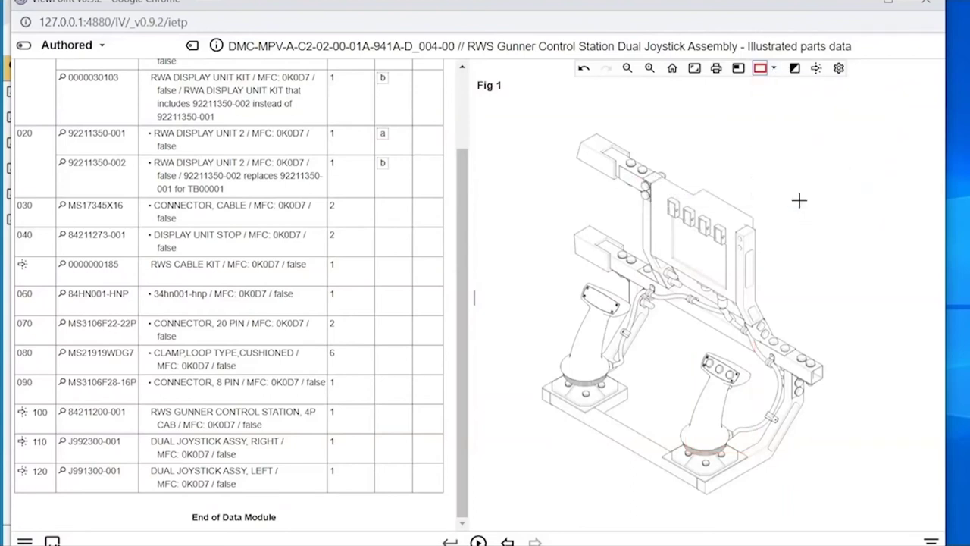
pyautogui.click(774, 68)
pyautogui.click(802, 197)
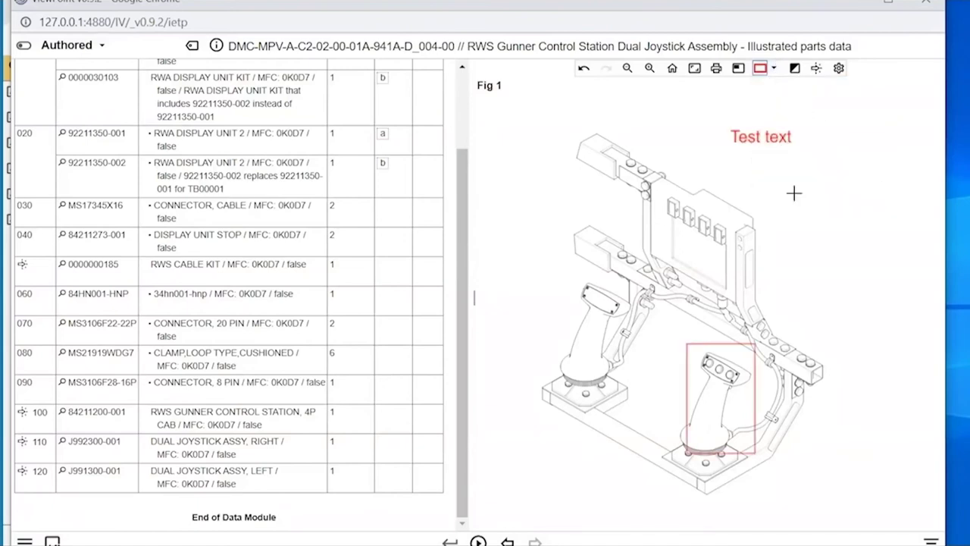
# Clear all redline markup from every sheet of the illustration and confirm the deletion.
pyautogui.click(773, 69)
pyautogui.click(801, 167)
pyautogui.click(773, 69)
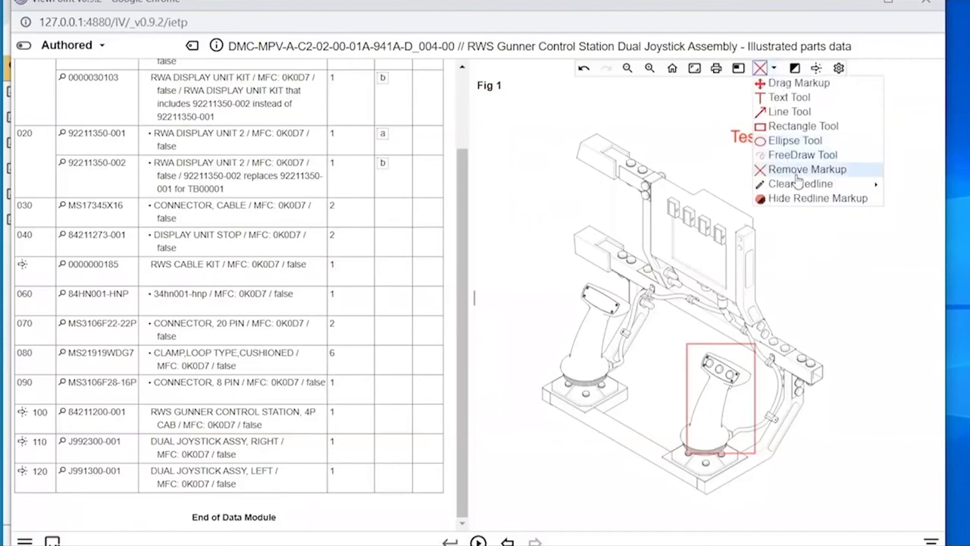
pyautogui.moveTo(799, 184)
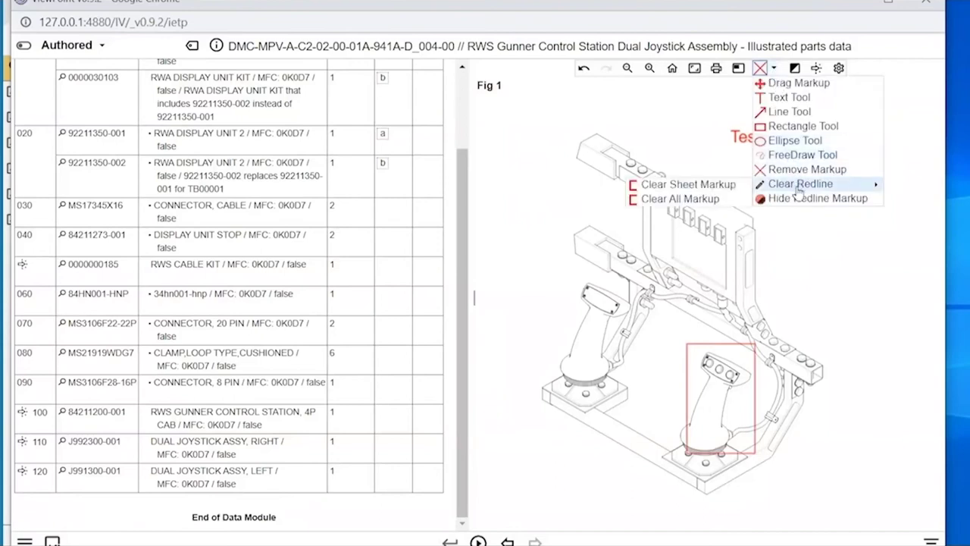
pyautogui.click(728, 200)
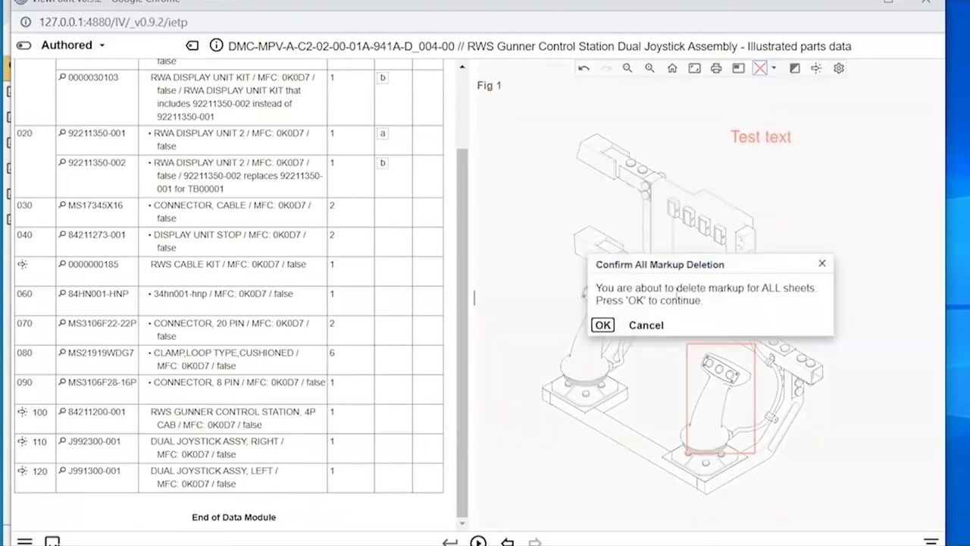
pyautogui.click(602, 325)
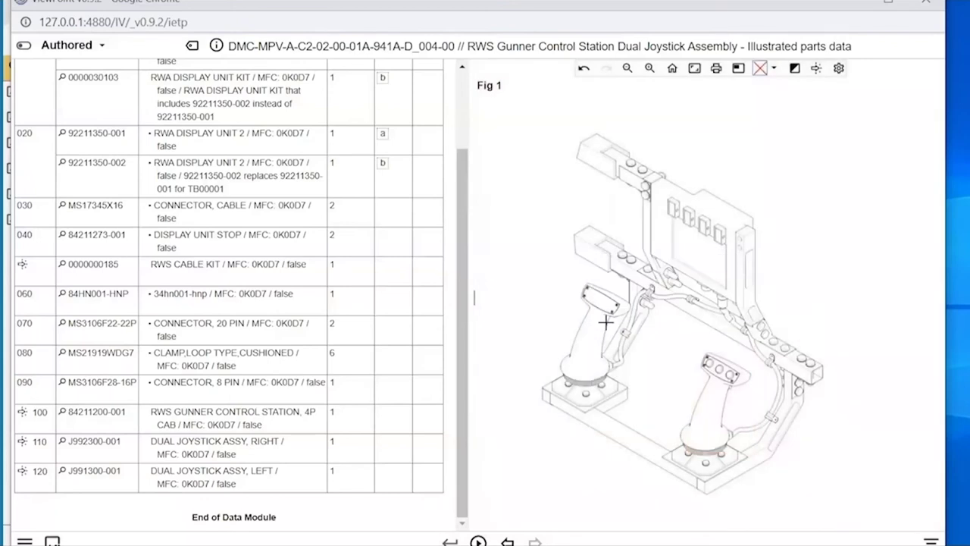